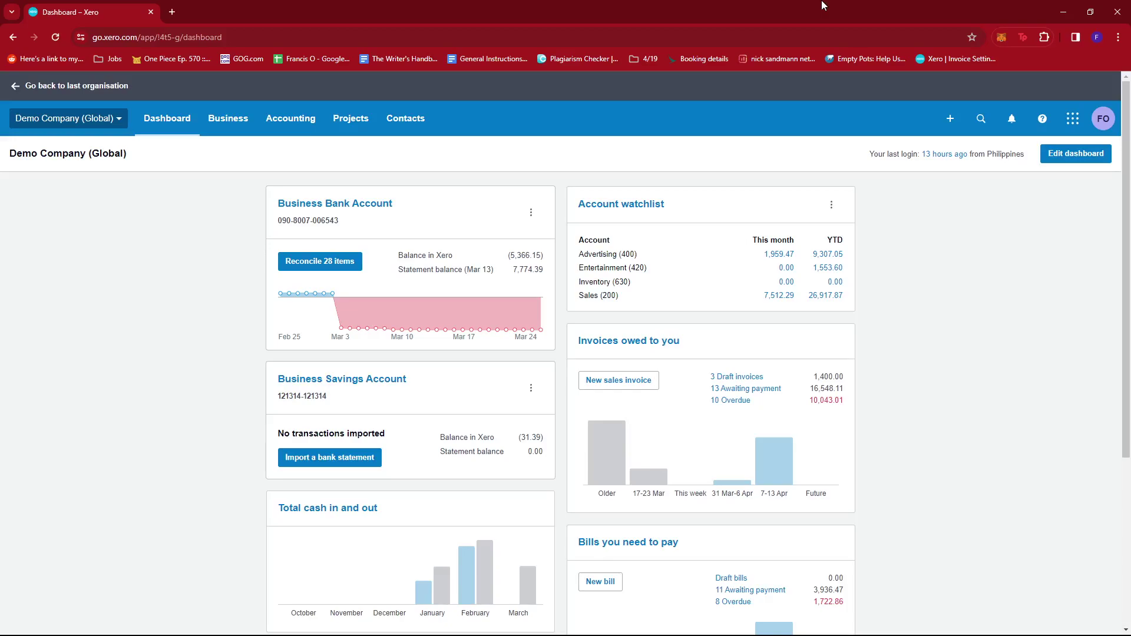
# Start a new purchase order for Demo Company (Global)
pyautogui.scroll(-1, 757, 255)
pyautogui.scroll(1, 772, 283)
pyautogui.click(953, 118)
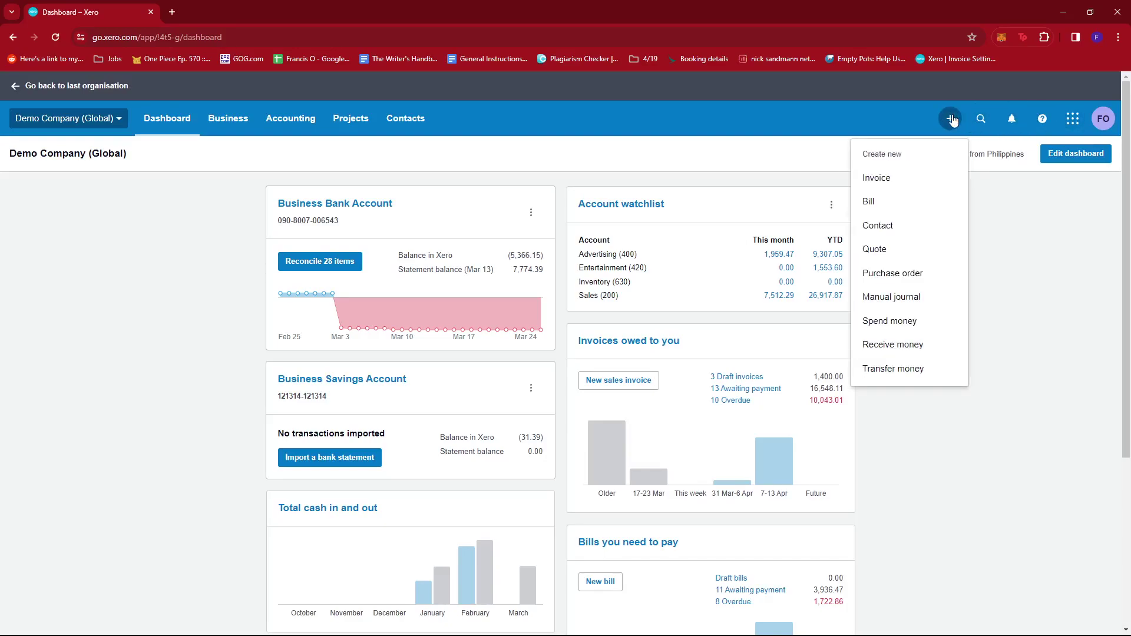
pyautogui.click(907, 275)
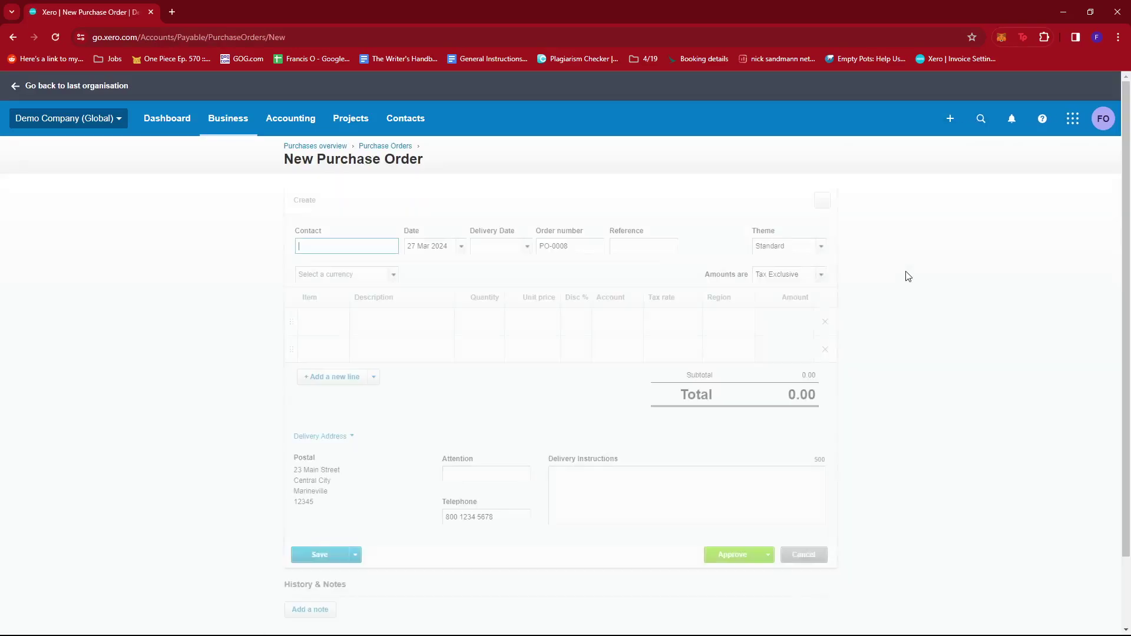
# Set the purchase order's contact to a new contact called 123 Merch
pyautogui.scroll(-2, 486, 298)
pyautogui.scroll(2, 401, 314)
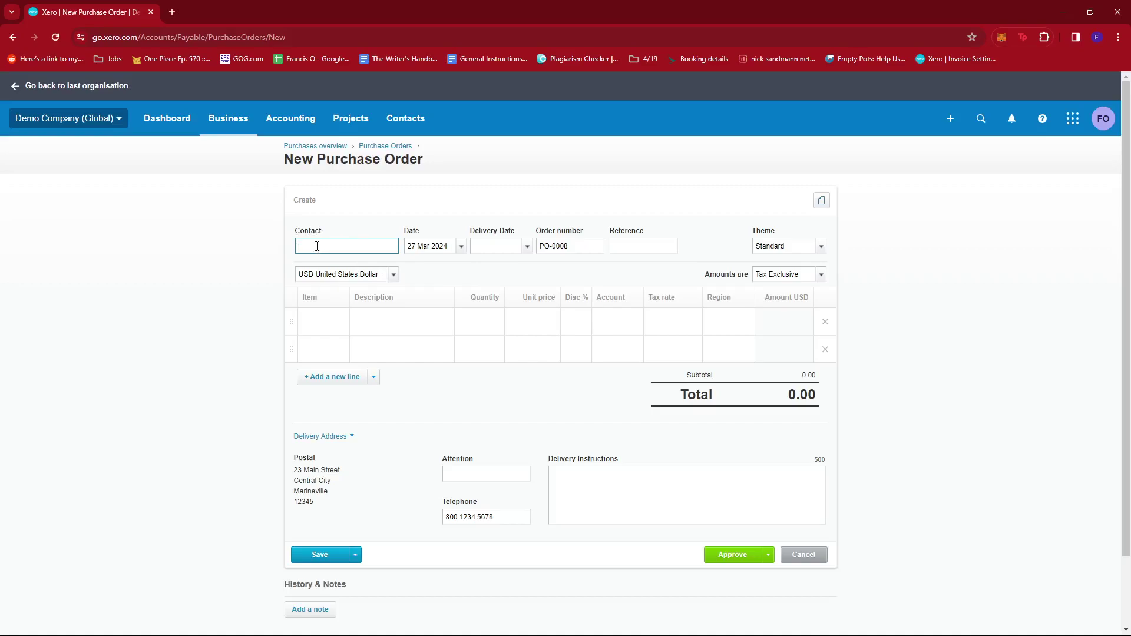
pyautogui.write('123 Merch')
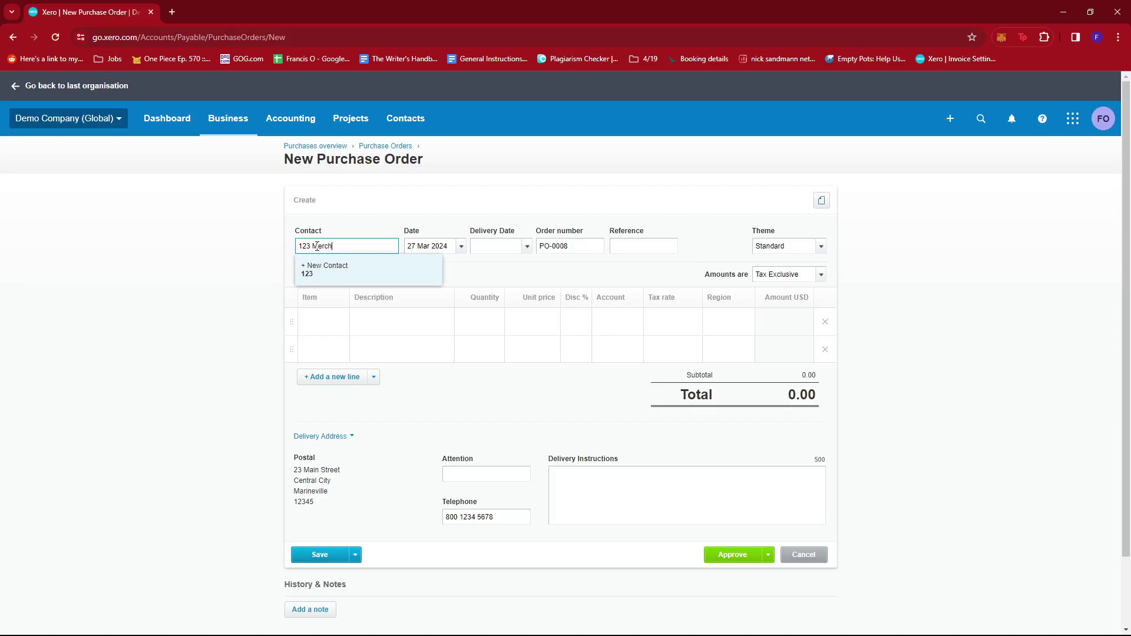
pyautogui.click(361, 275)
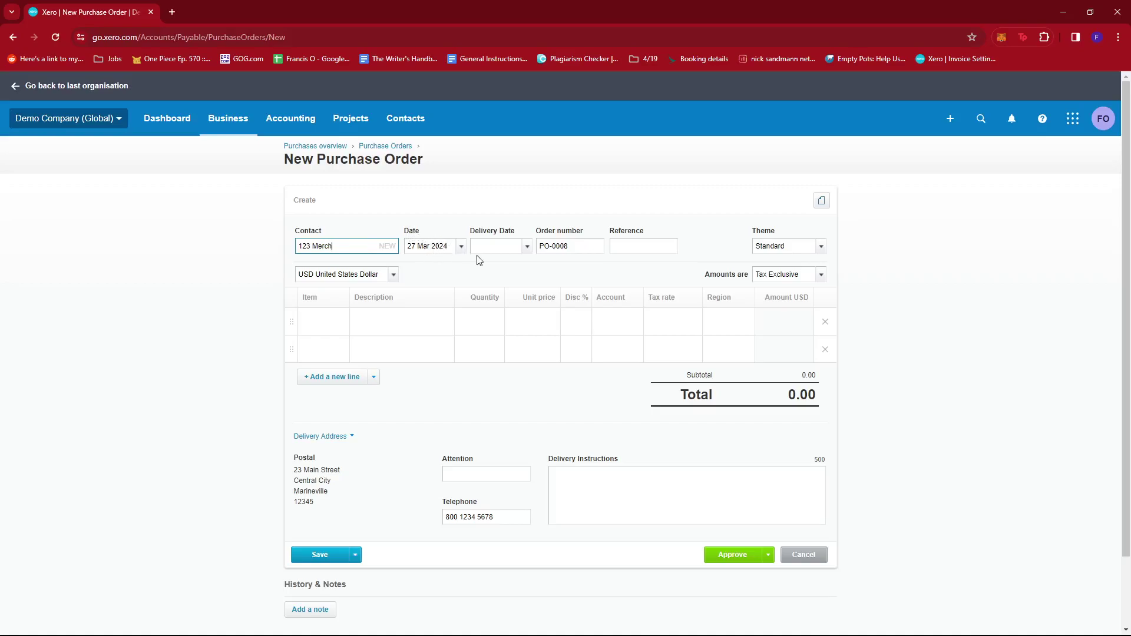
# Set the delivery date to seven days out, 3 Apr 2024, and enter the reference Office Merchandise
pyautogui.click(512, 247)
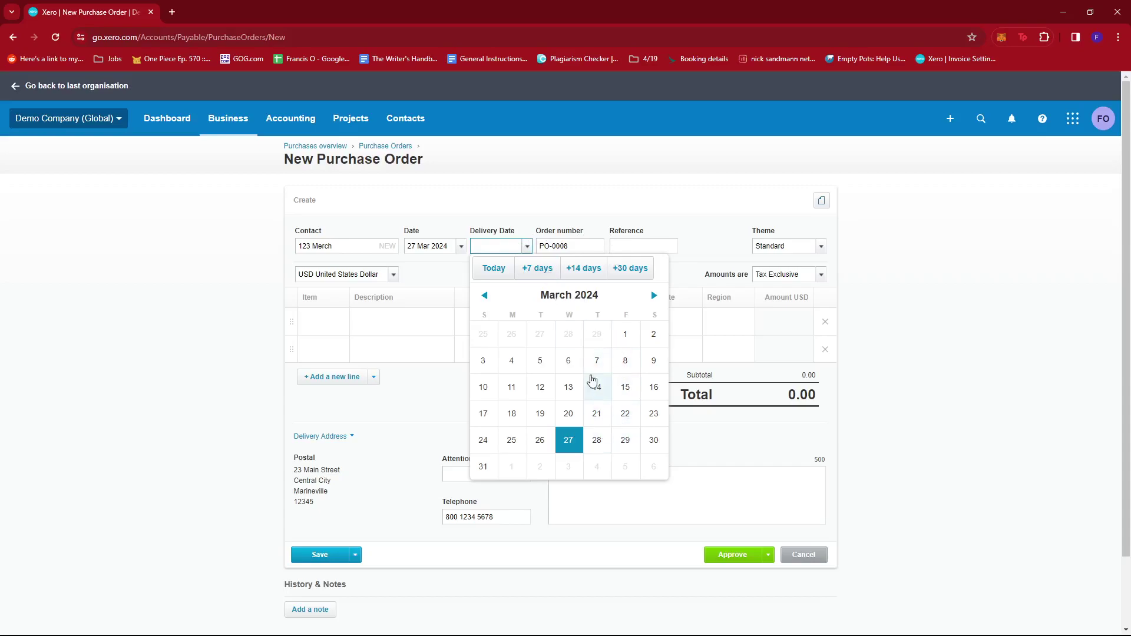
pyautogui.click(537, 268)
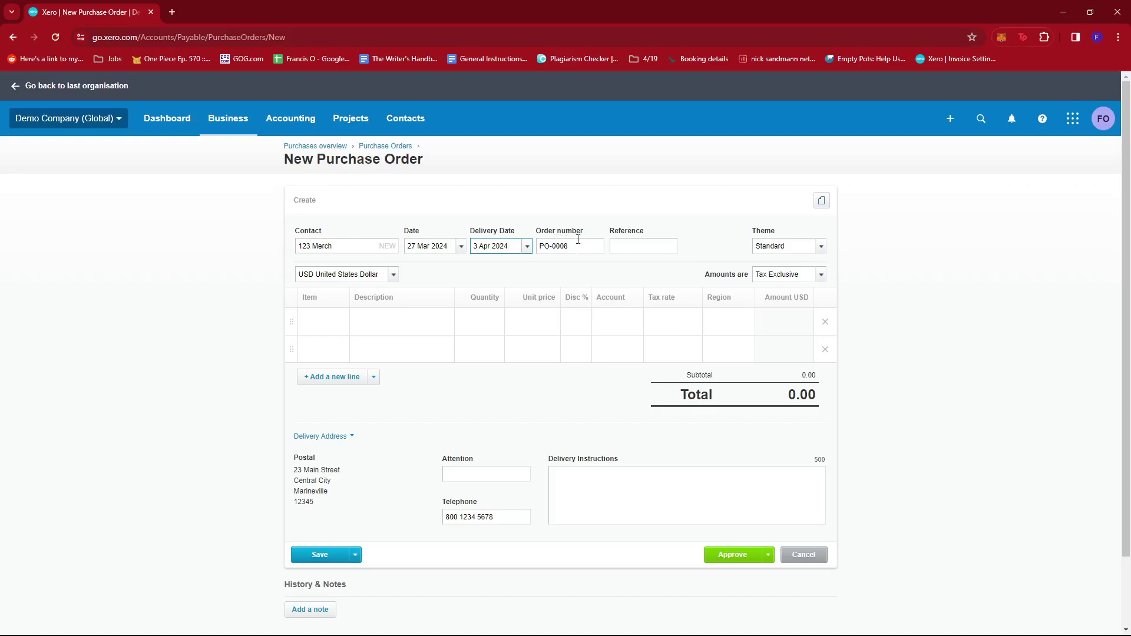
pyautogui.click(634, 247)
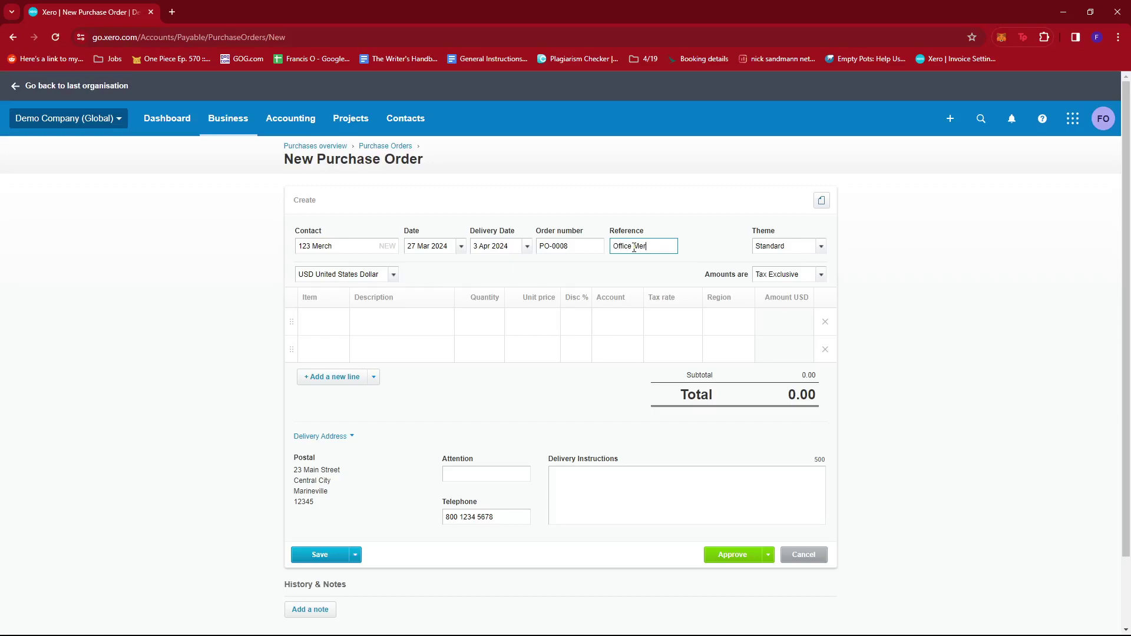
pyautogui.write('ndise')
# Examine the themes and currencies available for the purchase order
pyautogui.scroll(-1, 725, 218)
pyautogui.scroll(1, 834, 212)
pyautogui.click(822, 246)
pyautogui.click(853, 250)
pyautogui.click(821, 246)
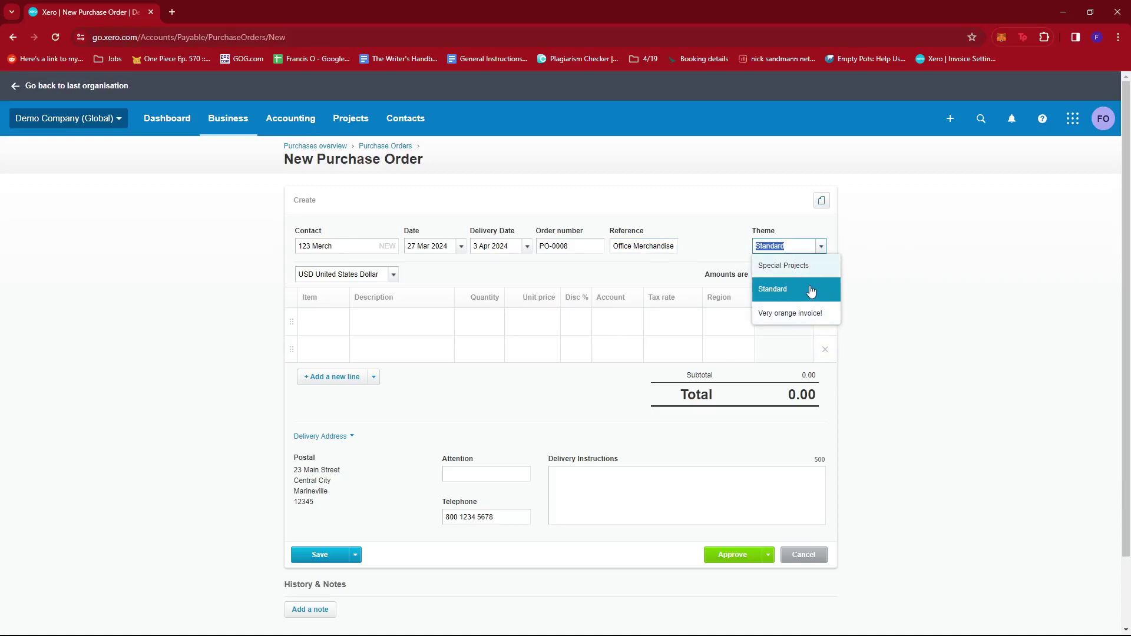
pyautogui.click(858, 248)
pyautogui.scroll(-1, 805, 295)
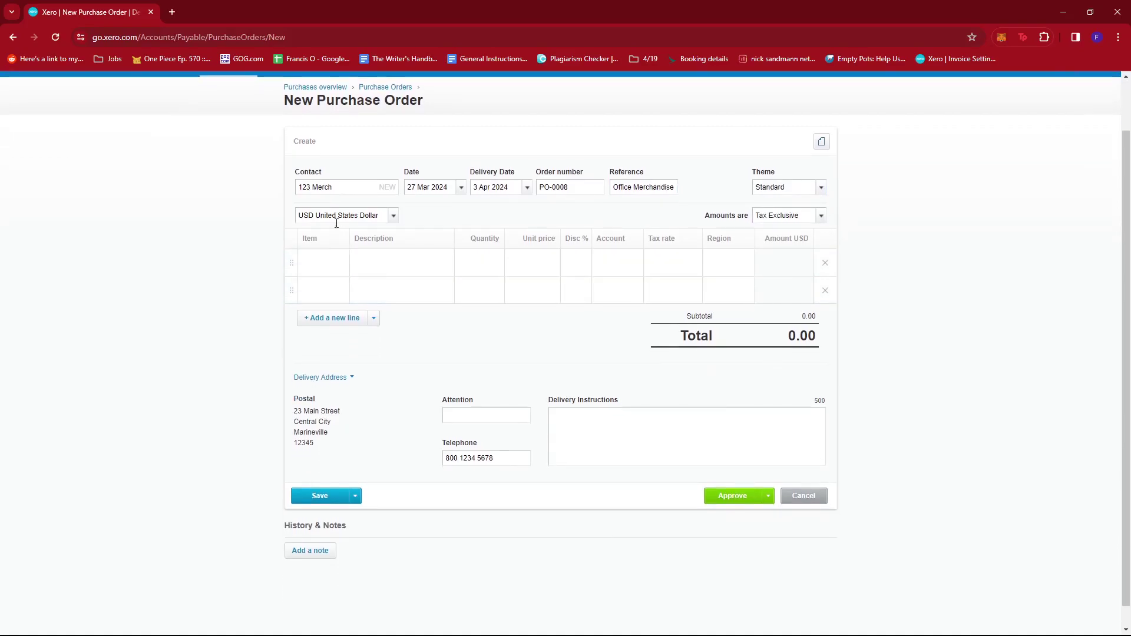
pyautogui.click(387, 219)
pyautogui.click(447, 217)
pyautogui.click(394, 220)
pyautogui.click(461, 222)
pyautogui.click(394, 216)
pyautogui.click(431, 220)
pyautogui.scroll(1, 441, 241)
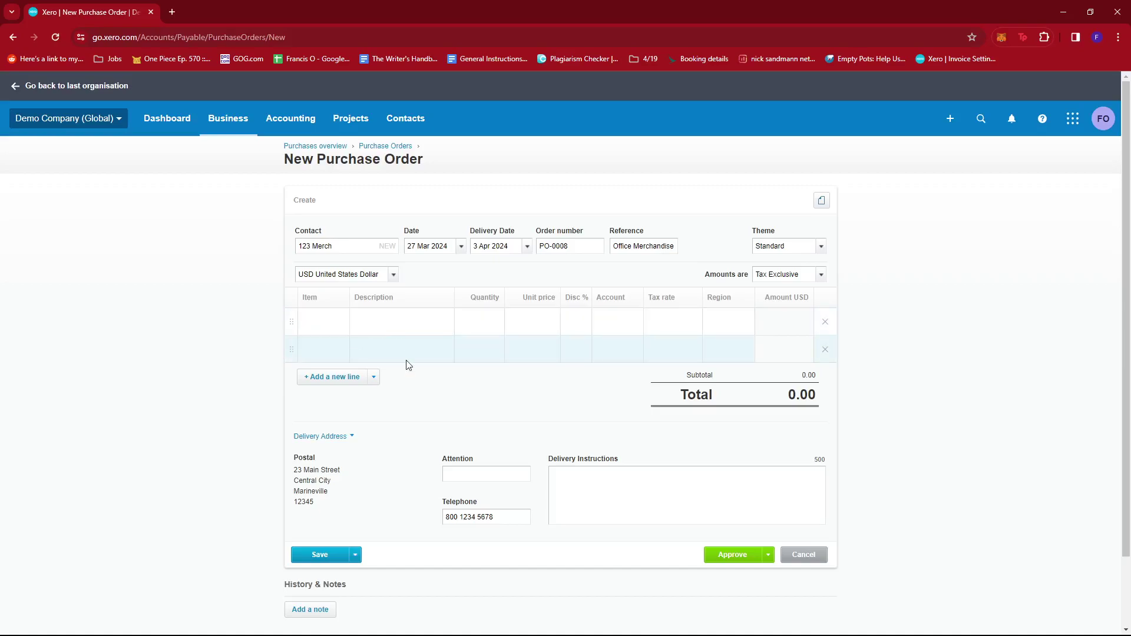
# Add the inventory item TSL - Black: T-Shirt Large Black on the first order line
pyautogui.click(333, 323)
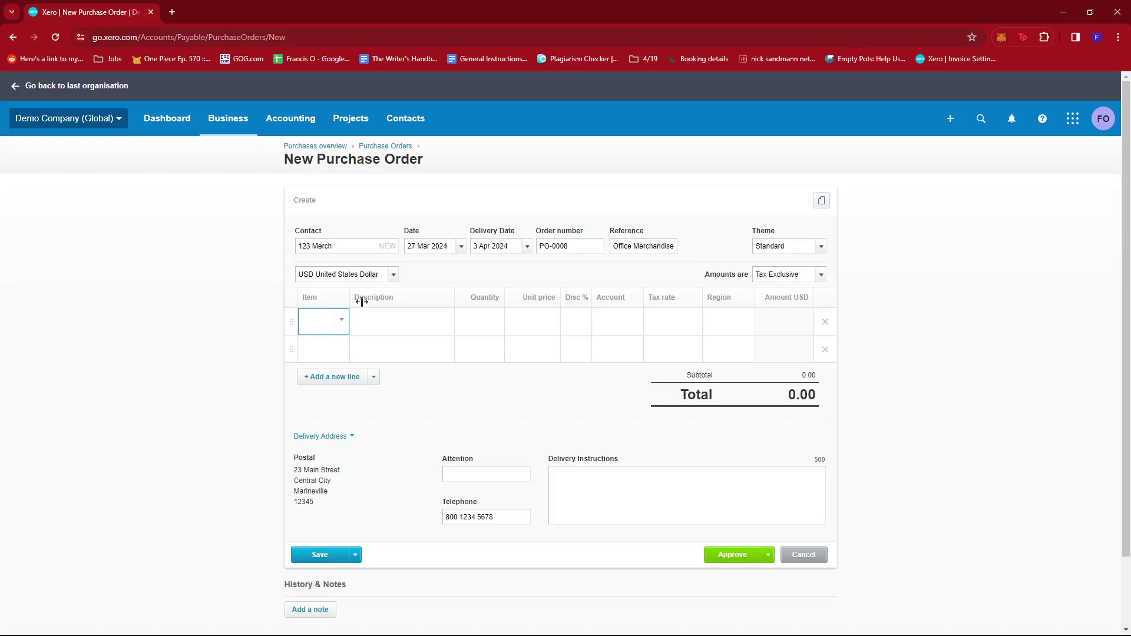
pyautogui.click(395, 313)
pyautogui.click(333, 324)
pyautogui.write('Shirt')
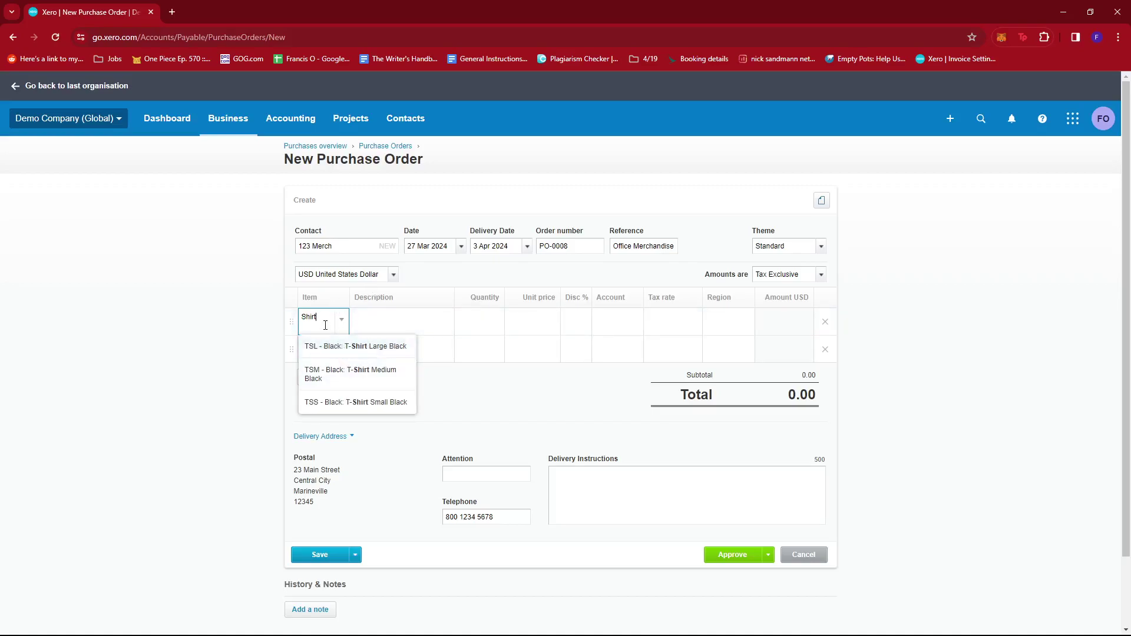
pyautogui.click(370, 355)
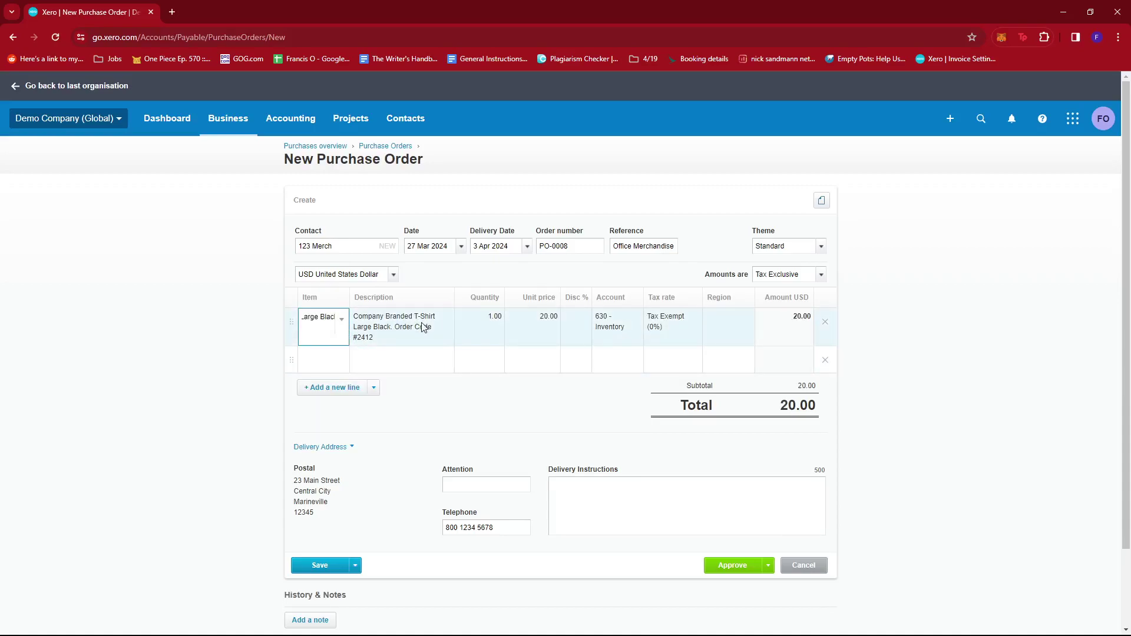
# Add TSM - Black: T-Shirt Medium Black on the second line and TSS - Black: T-Shirt Small Black on the third
pyautogui.click(333, 359)
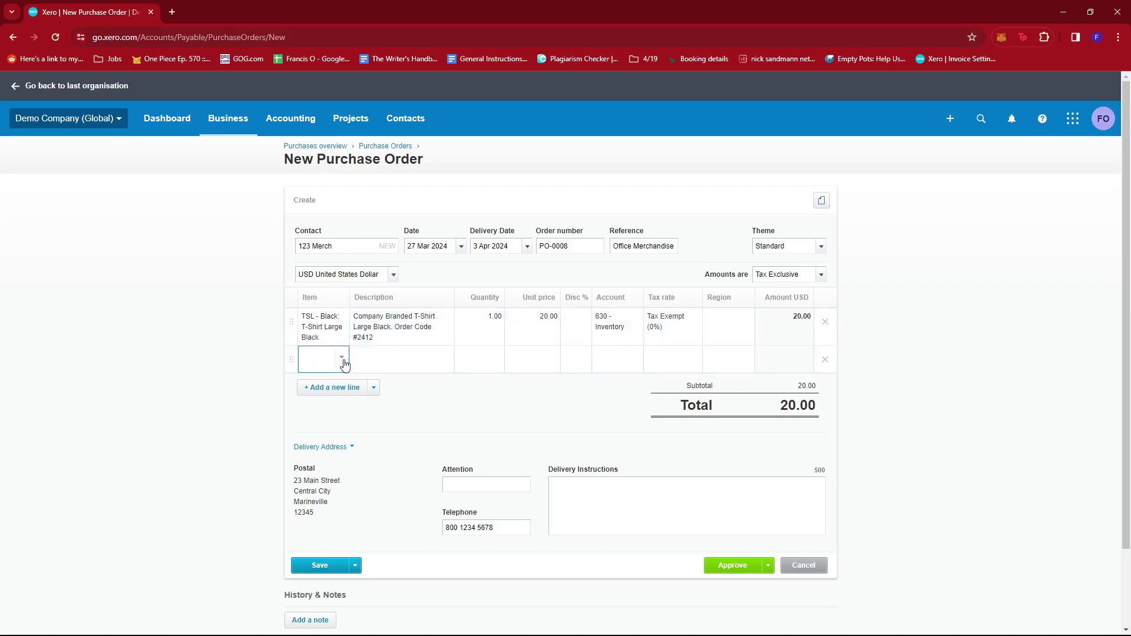
pyautogui.click(342, 359)
pyautogui.write('Shirt')
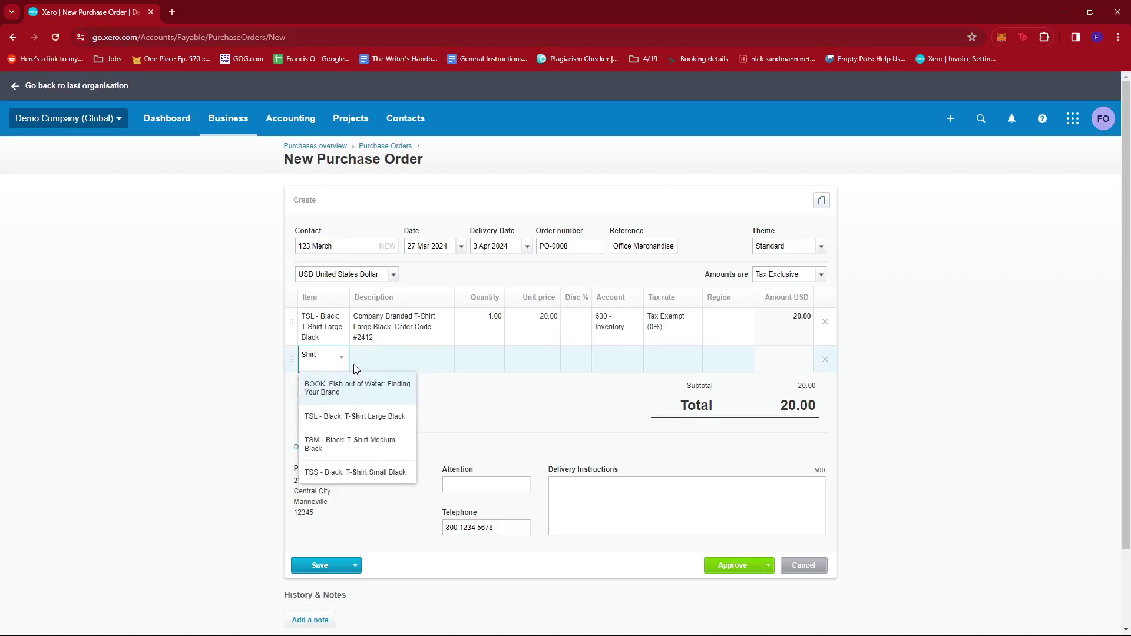
pyautogui.click(346, 406)
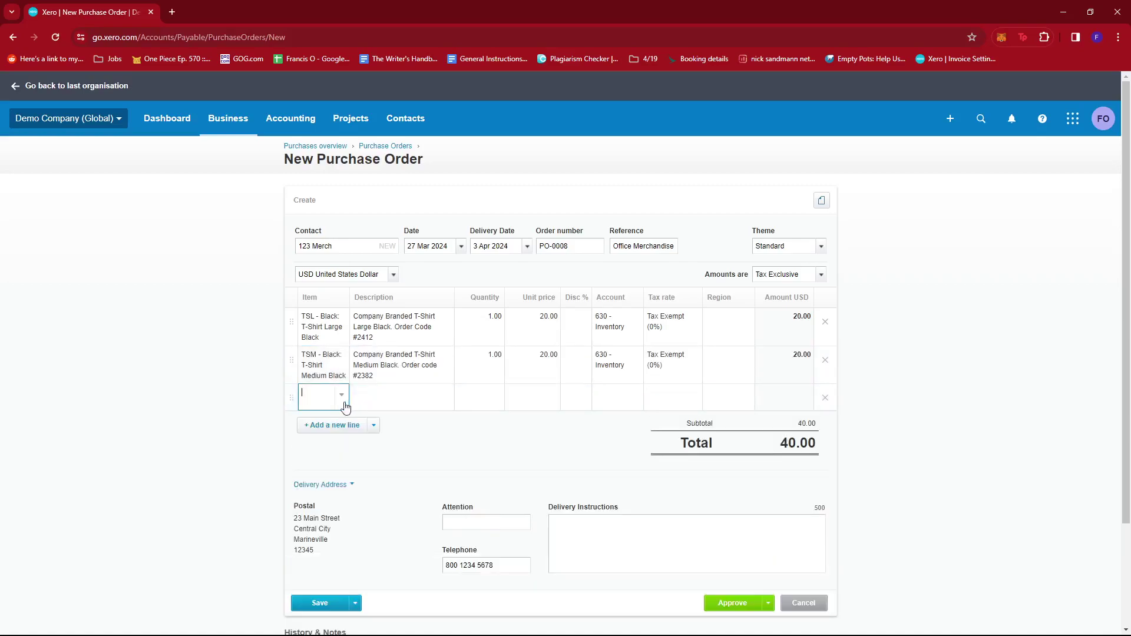
pyautogui.write('Shirt')
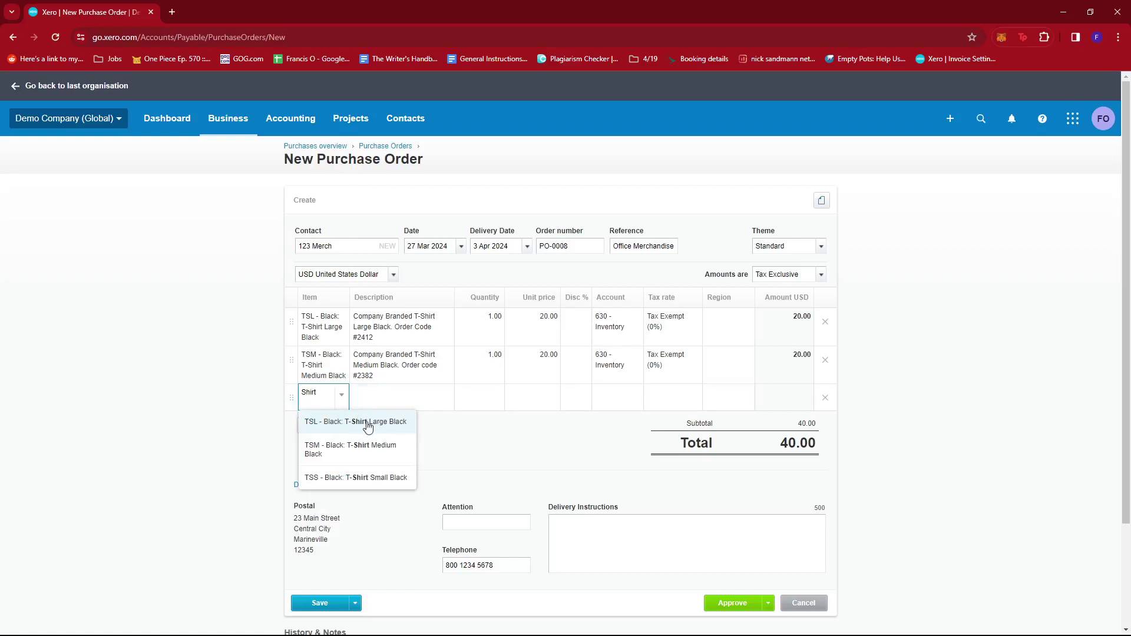
pyautogui.click(374, 478)
pyautogui.click(425, 379)
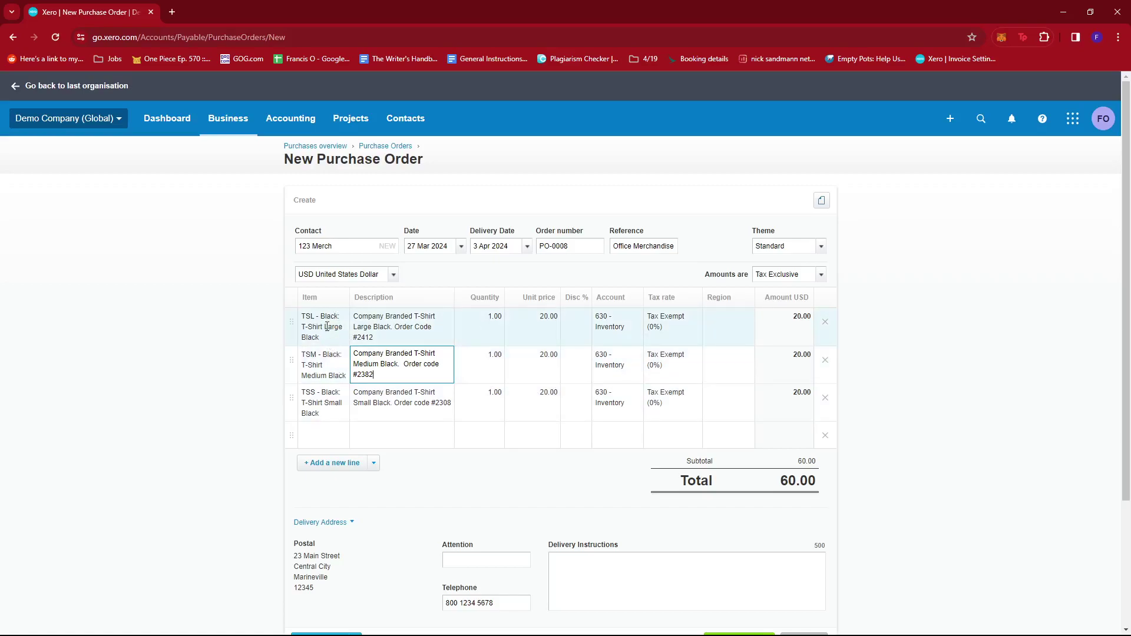
pyautogui.click(335, 432)
pyautogui.click(395, 431)
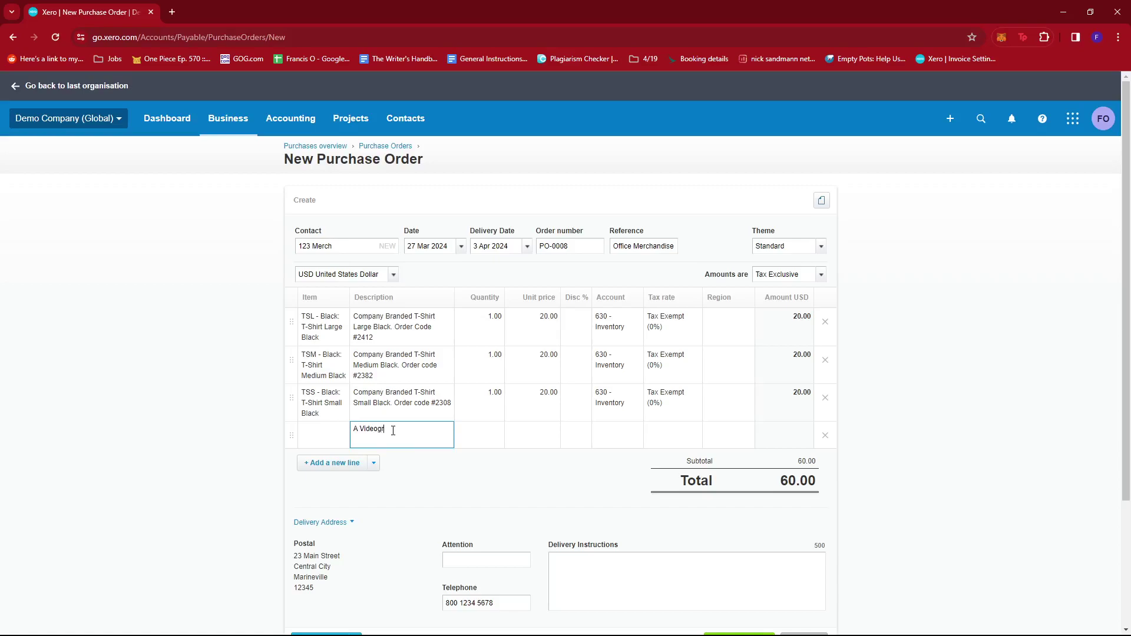
pyautogui.click(483, 435)
pyautogui.click(658, 436)
pyautogui.click(433, 430)
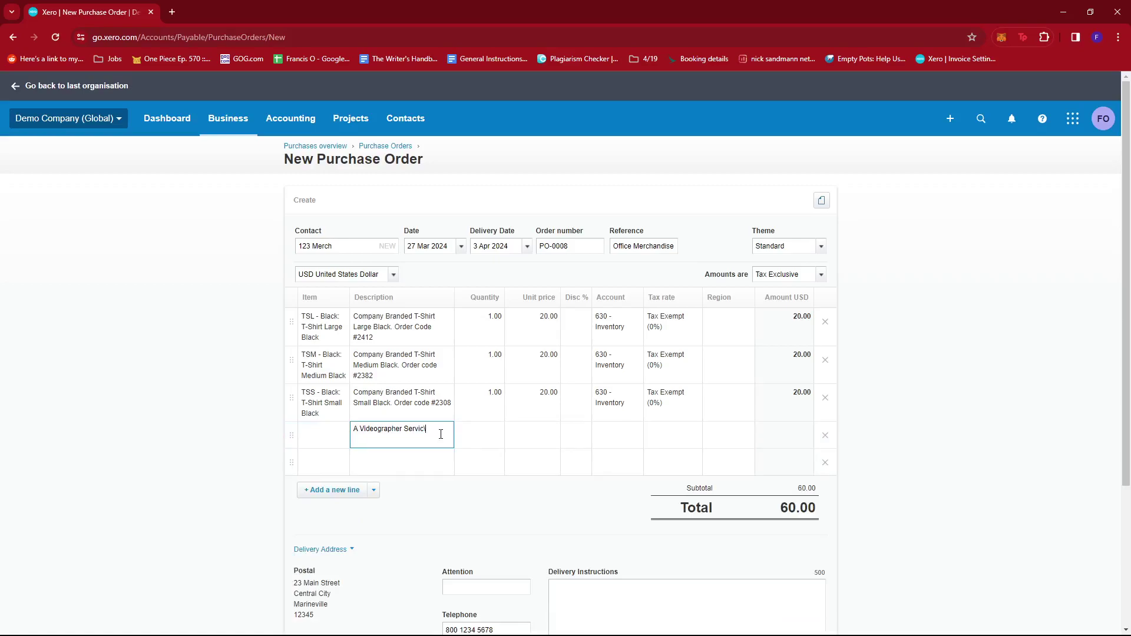
pyautogui.press('BackSpace')
pyautogui.press('BackSpace')
pyautogui.press('BackSpace')
pyautogui.press('BackSpace')
pyautogui.press('BackSpace')
pyautogui.press('BackSpace')
pyautogui.press('BackSpace')
pyautogui.press('BackSpace')
pyautogui.press('BackSpace')
pyautogui.press('BackSpace')
pyautogui.press('BackSpace')
pyautogui.press('BackSpace')
pyautogui.press('BackSpace')
pyautogui.press('BackSpace')
pyautogui.press('BackSpace')
pyautogui.press('BackSpace')
pyautogui.click(224, 372)
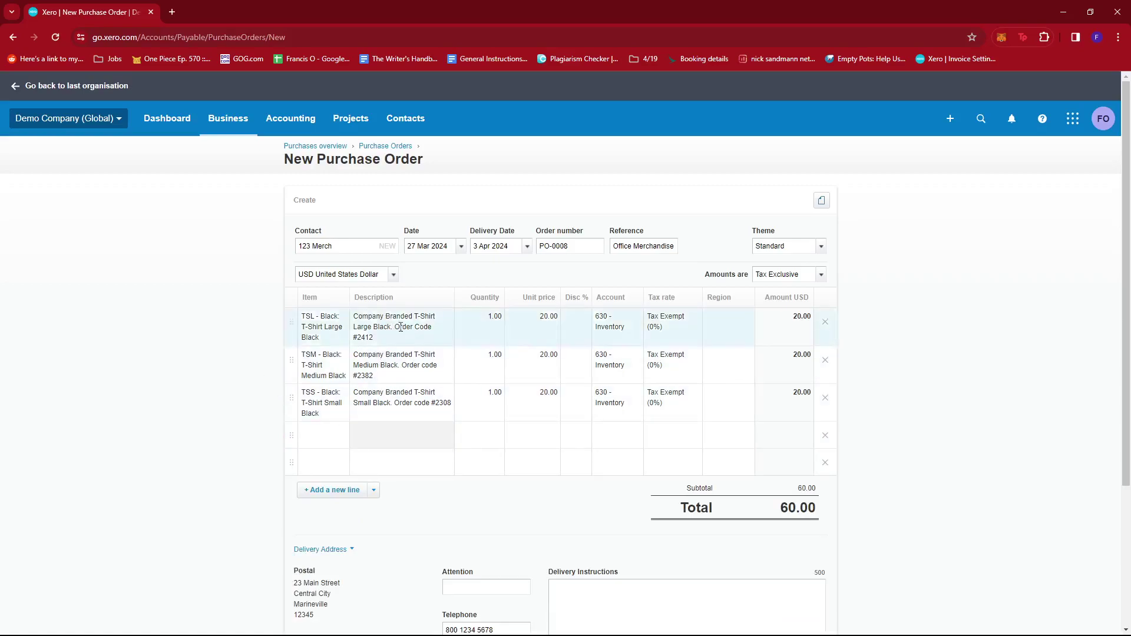
pyautogui.click(826, 437)
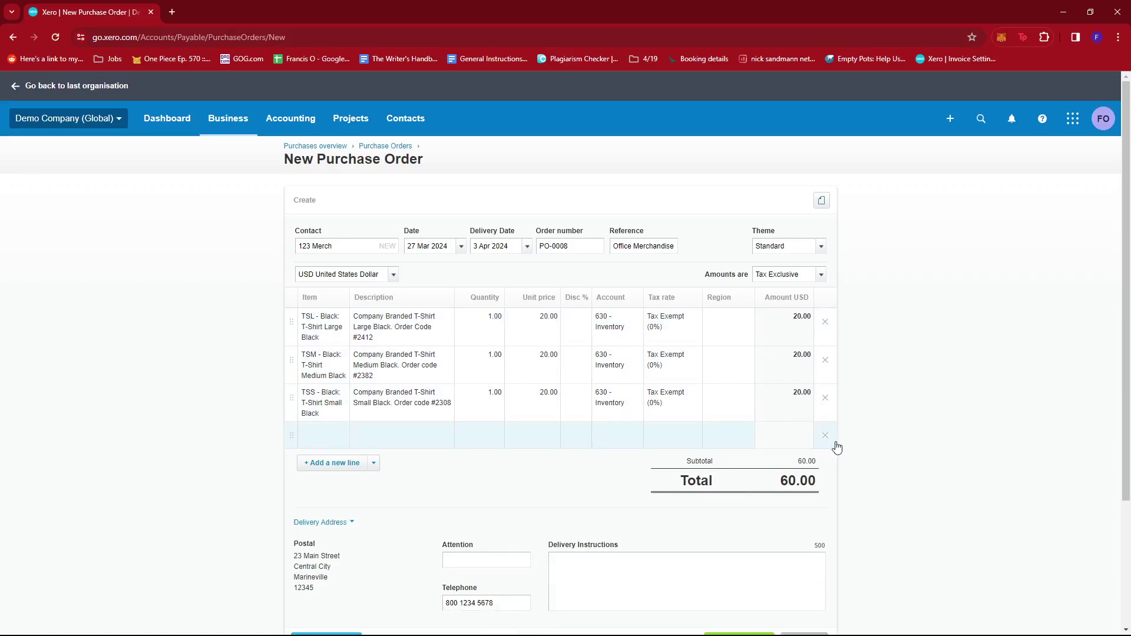
pyautogui.click(826, 437)
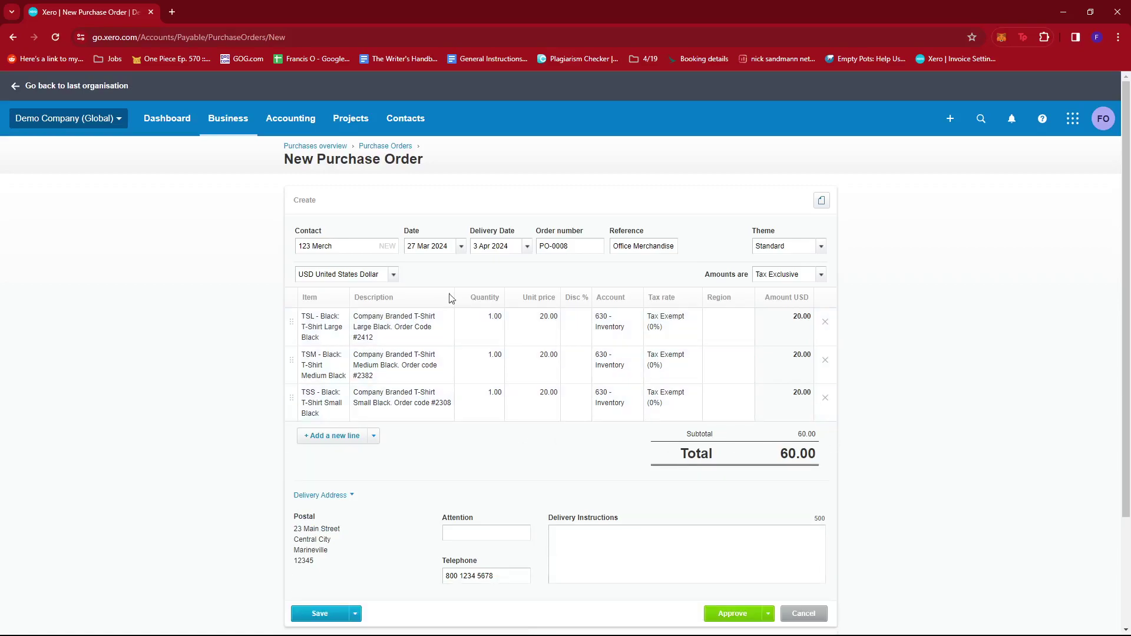
# Set the quantity to 20 on each of the three T-shirt lines
pyautogui.click(494, 317)
pyautogui.click(500, 355)
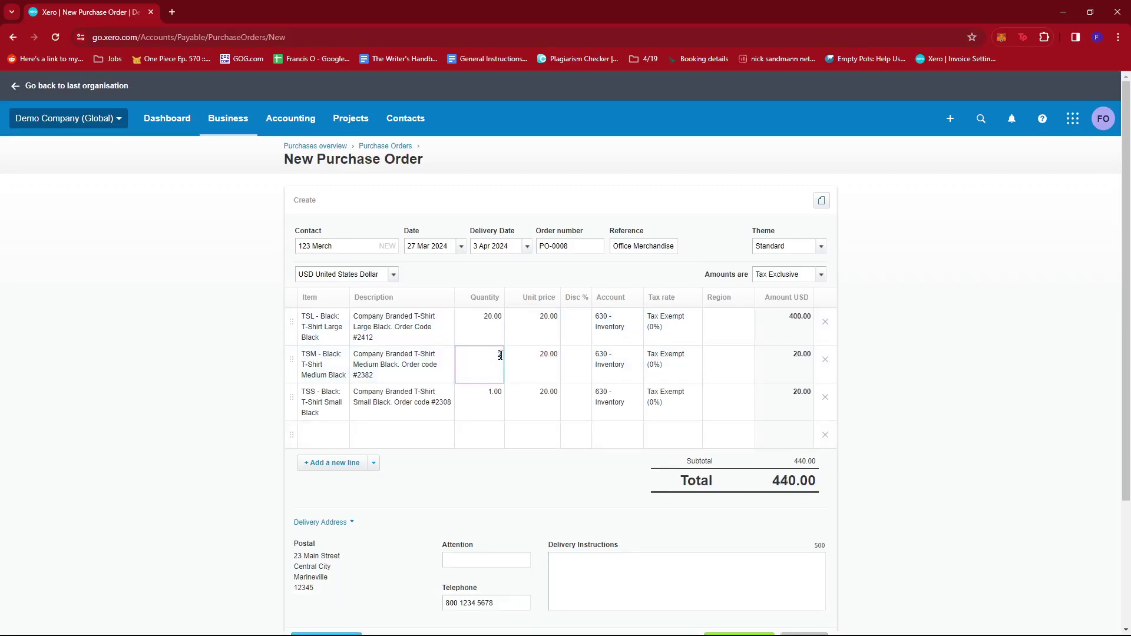
pyautogui.click(495, 395)
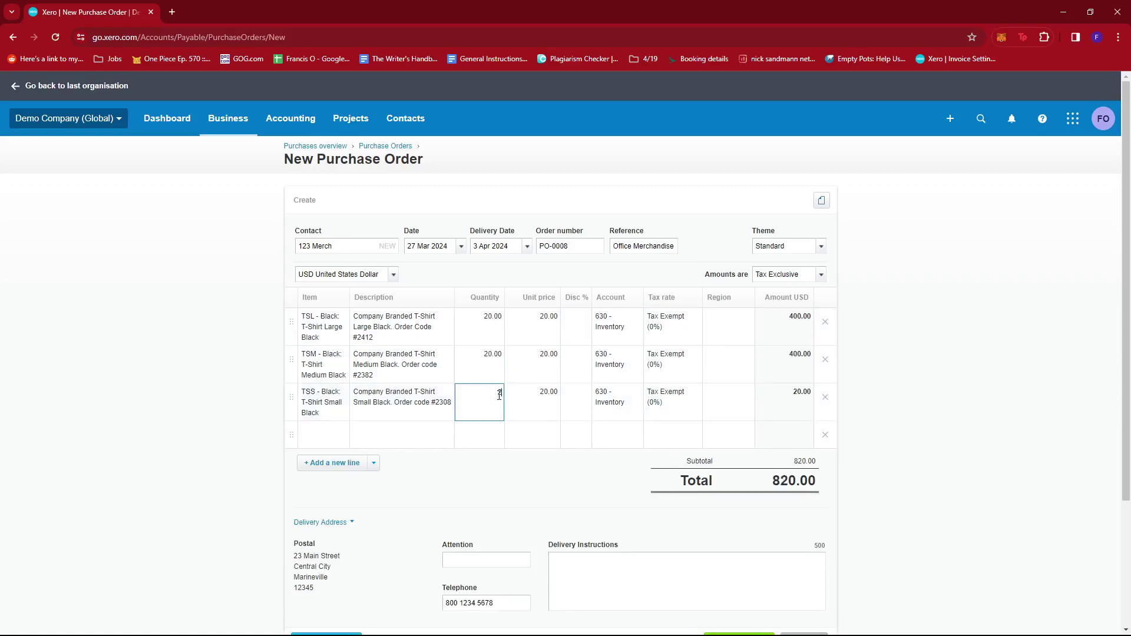
pyautogui.click(259, 315)
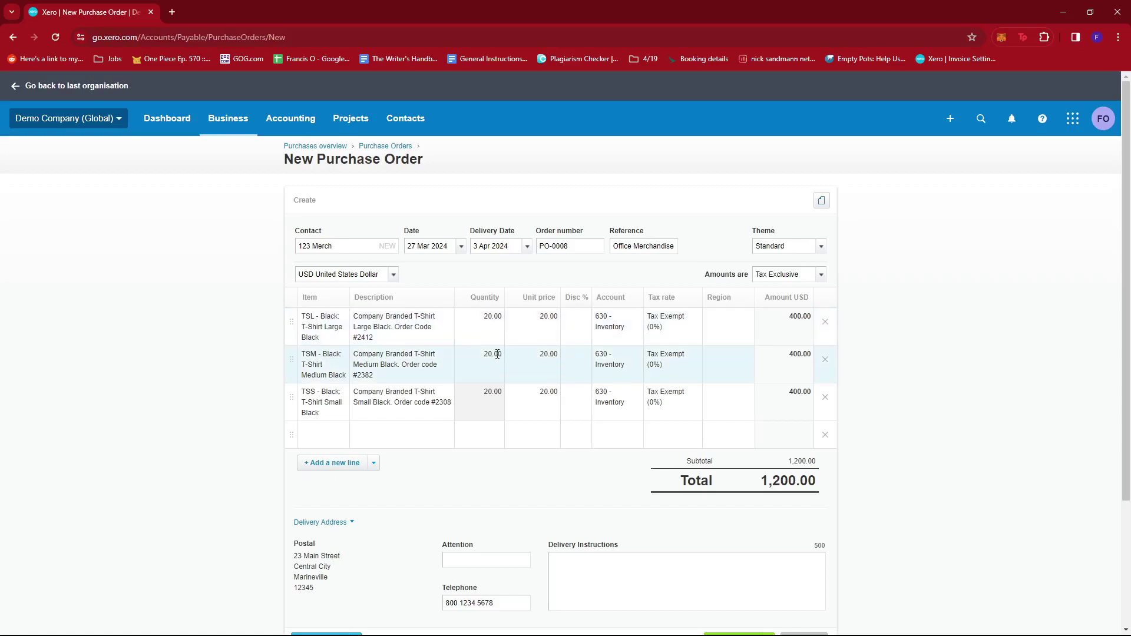
# Apply a 15% discount to the large, medium and small T-shirt lines
pyautogui.click(585, 366)
pyautogui.click(579, 397)
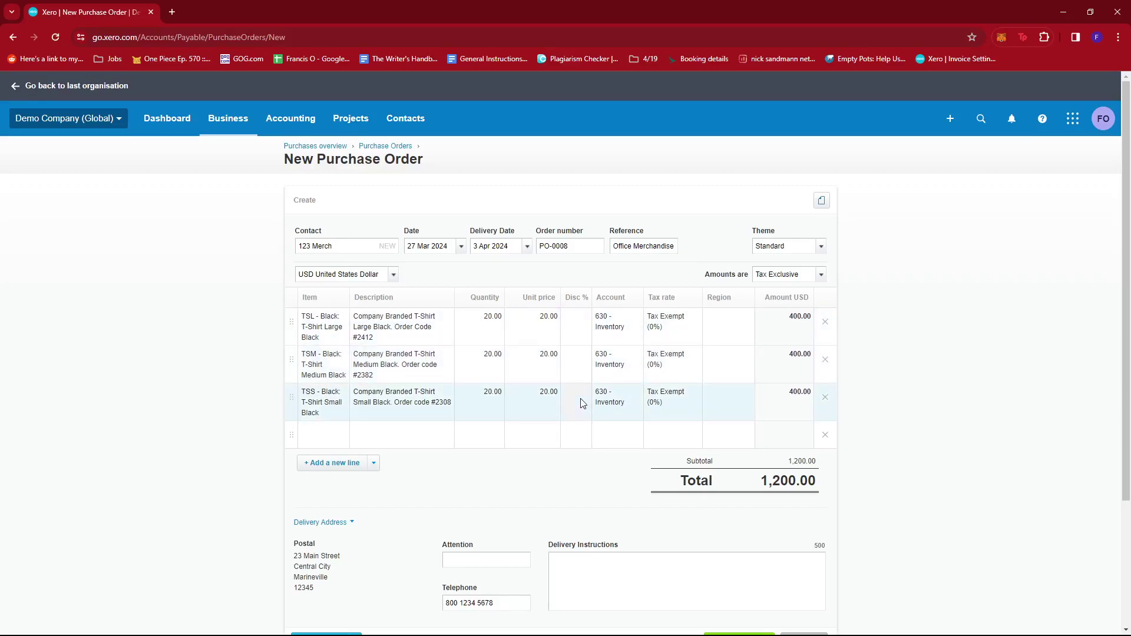
pyautogui.click(578, 324)
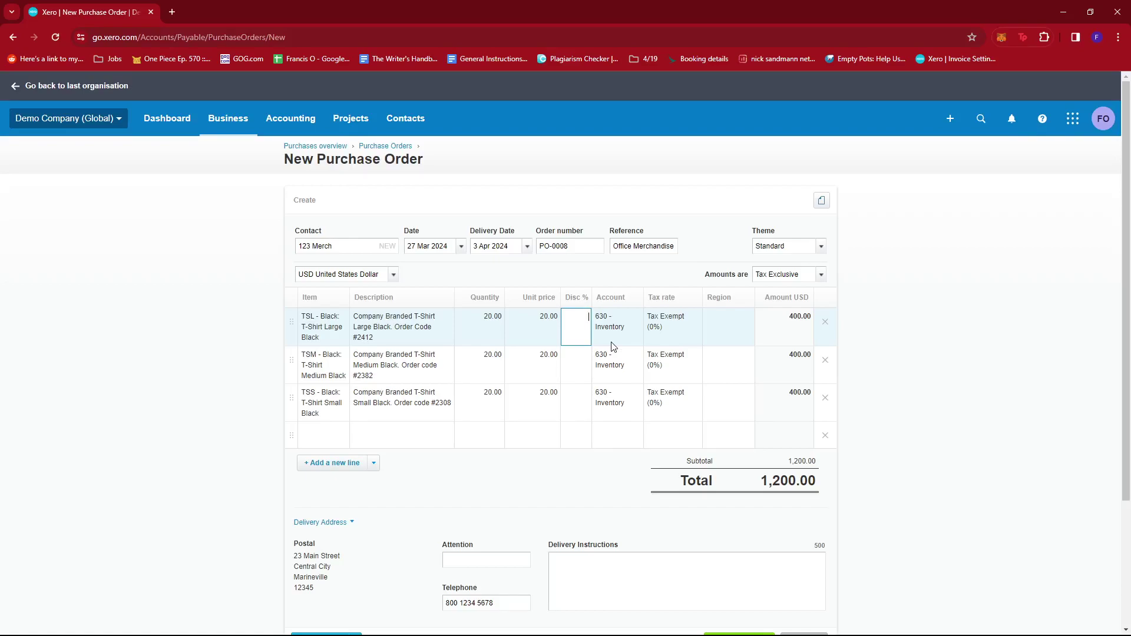
pyautogui.click(581, 363)
pyautogui.write('15')
pyautogui.click(581, 398)
pyautogui.write('15')
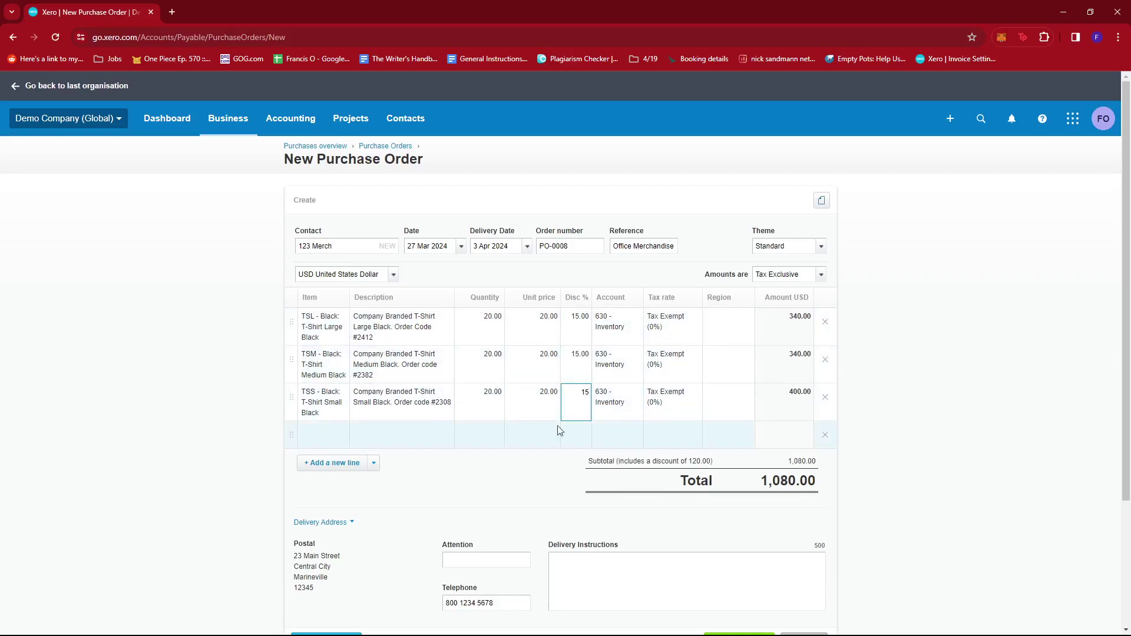
pyautogui.click(941, 356)
pyautogui.click(620, 355)
pyautogui.click(628, 394)
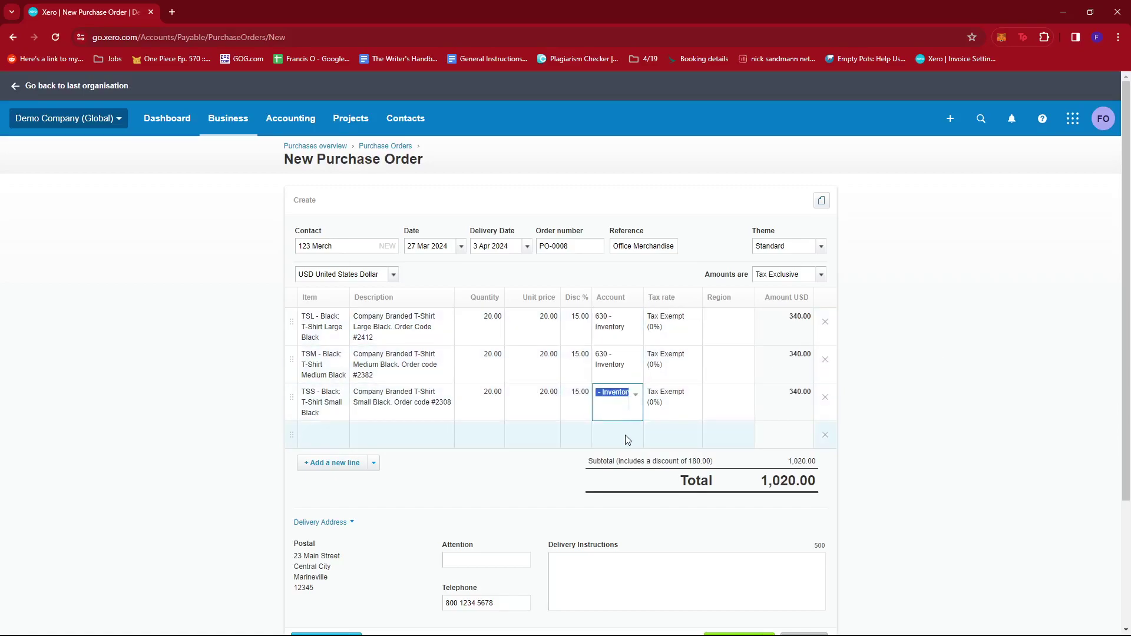
pyautogui.click(624, 436)
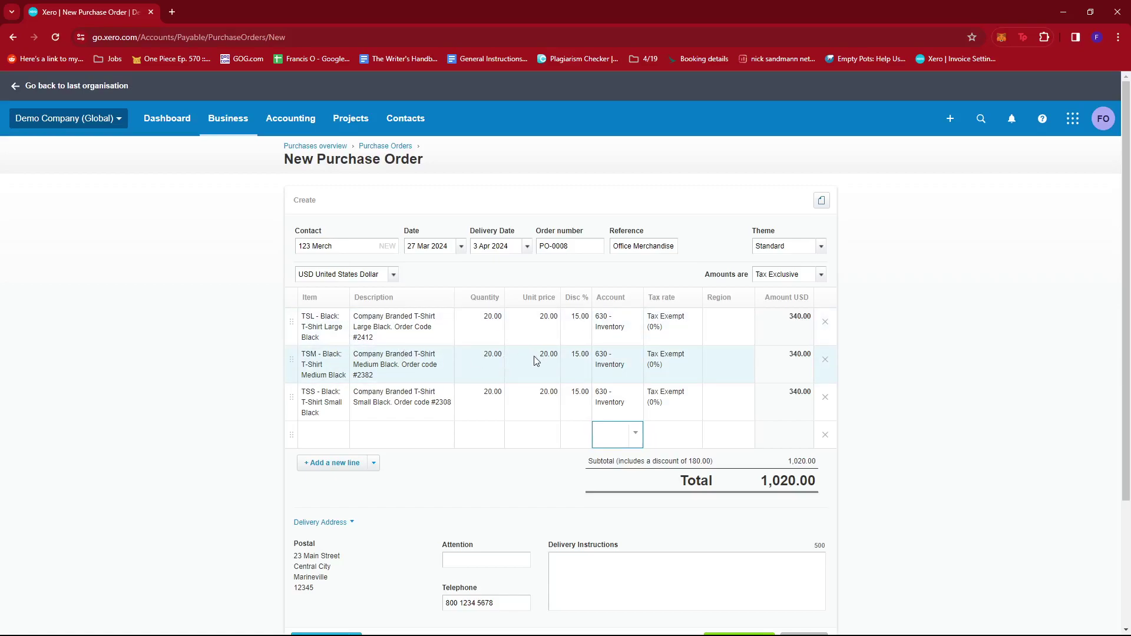
pyautogui.click(612, 322)
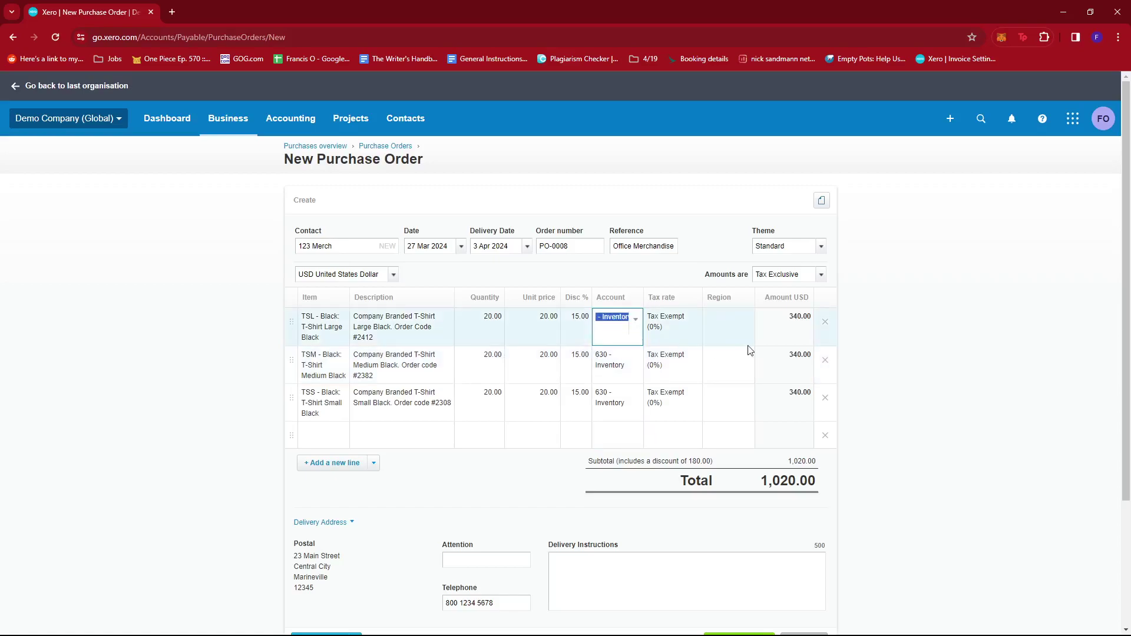
pyautogui.click(911, 313)
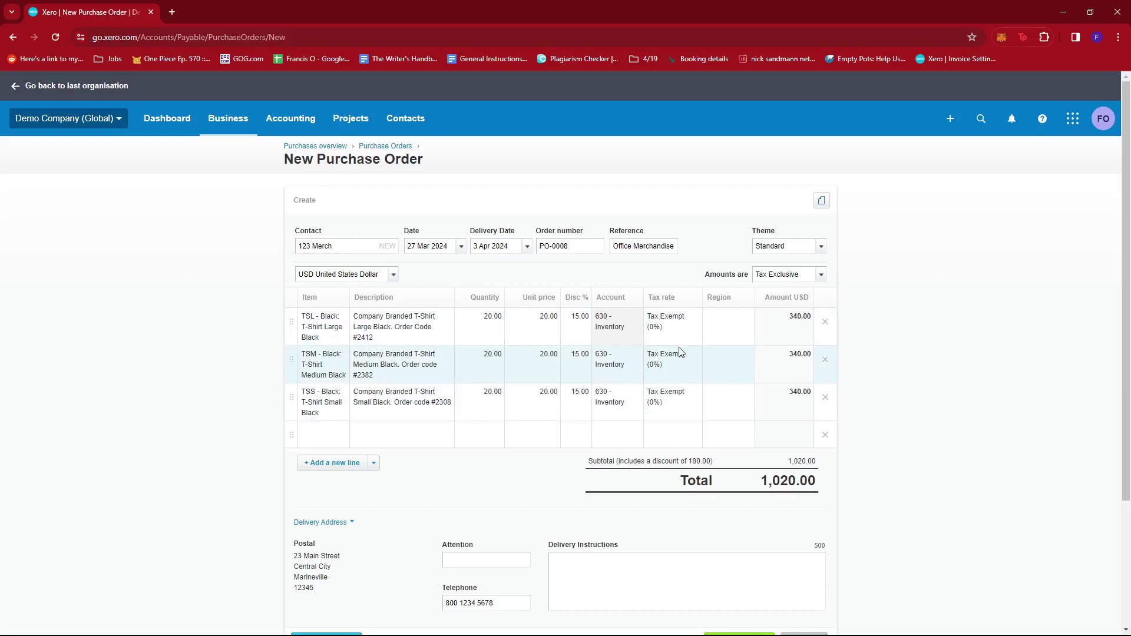
pyautogui.scroll(-1, 736, 353)
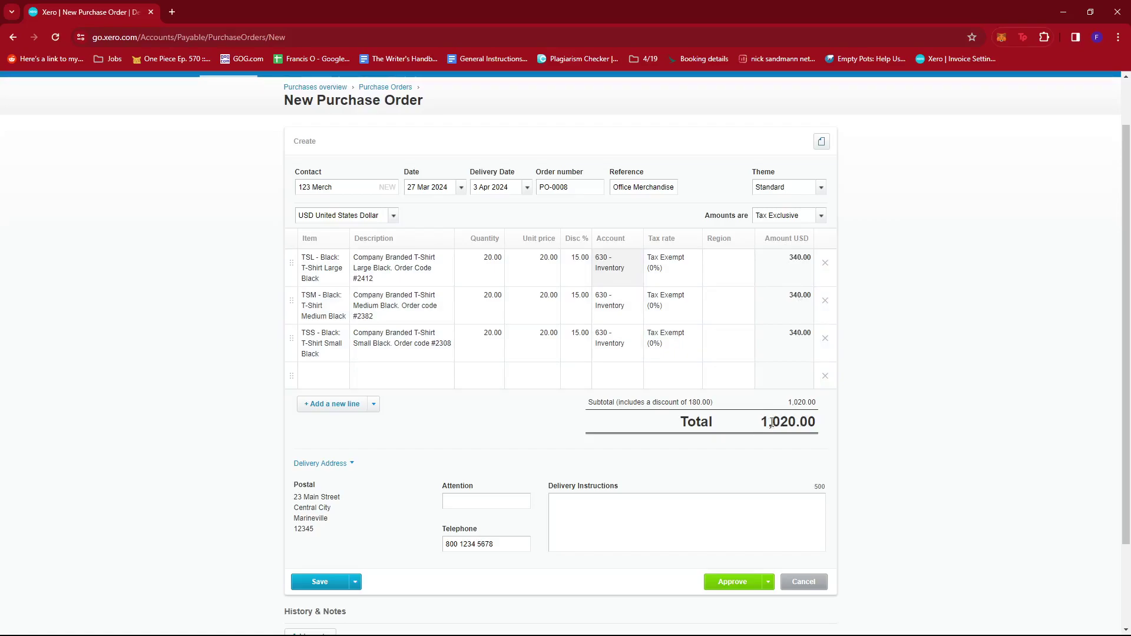
# Review the purchase order's total, its delivery address options and the delivery instructions area
pyautogui.moveTo(694, 422); pyautogui.dragTo(792, 422)
pyautogui.click(793, 422)
pyautogui.scroll(-1, 548, 418)
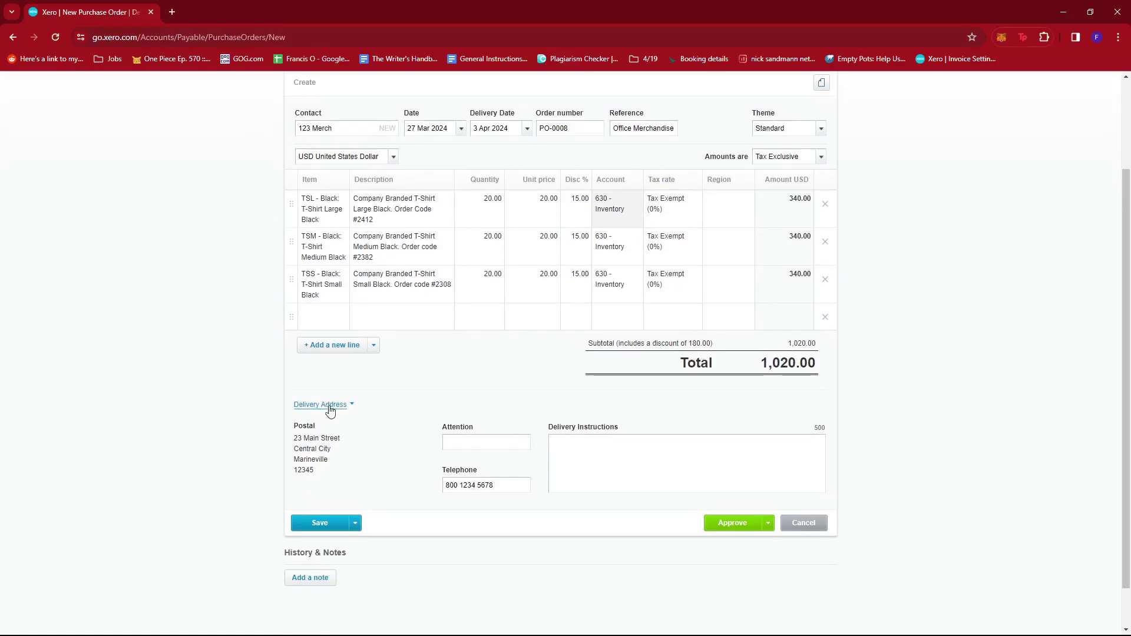
pyautogui.moveTo(318, 475); pyautogui.dragTo(292, 427)
pyautogui.click(321, 461)
pyautogui.click(351, 411)
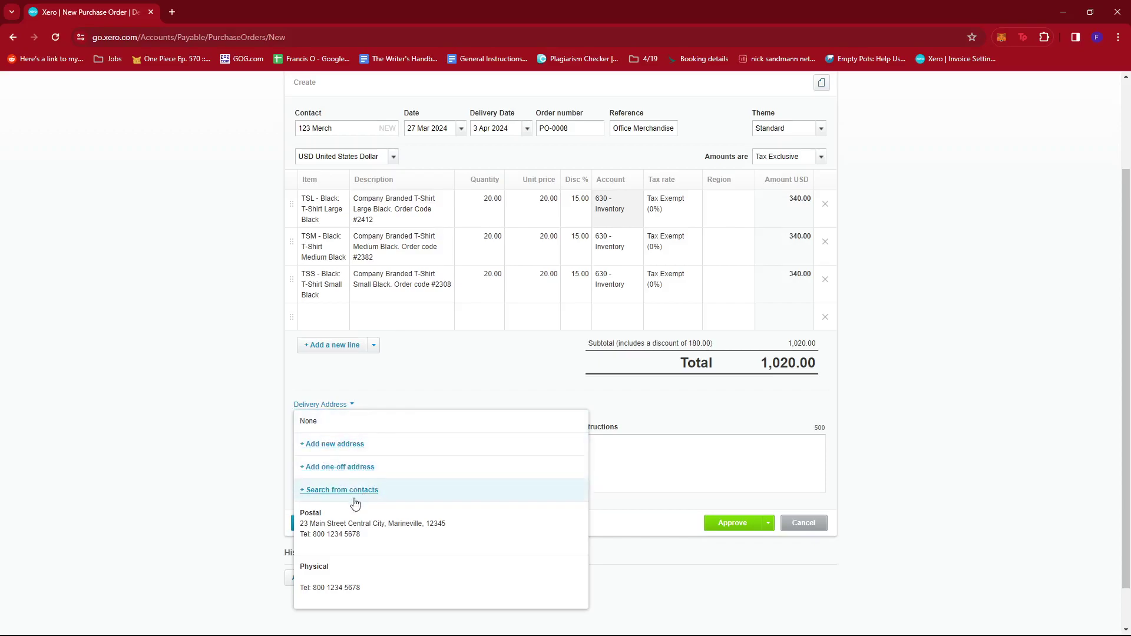
pyautogui.click(231, 386)
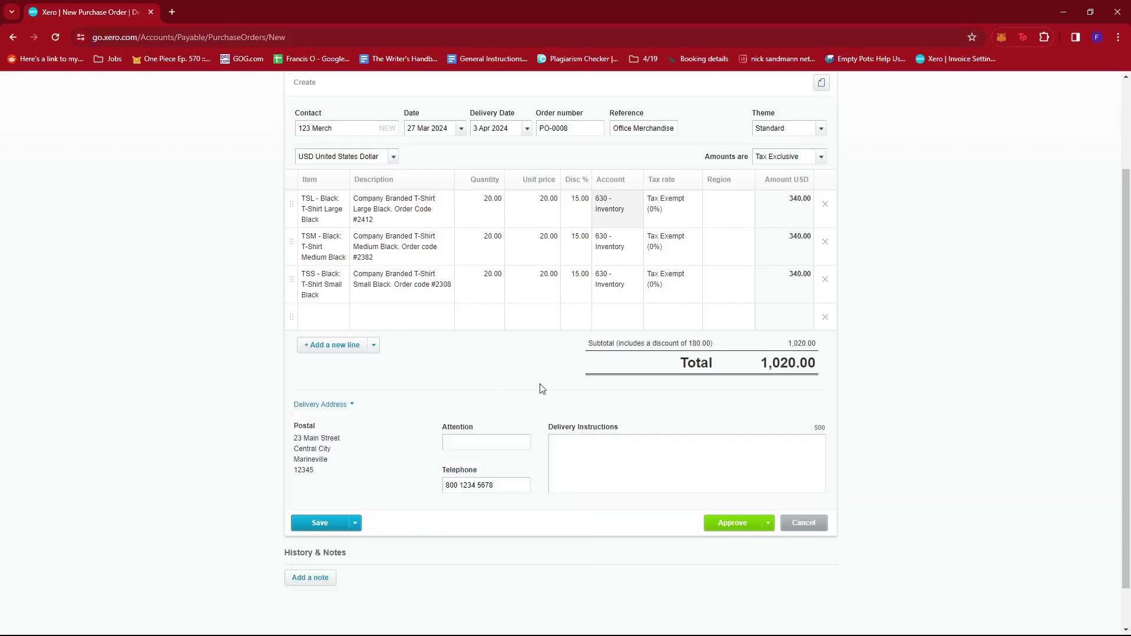
pyautogui.scroll(-1, 541, 388)
pyautogui.click(599, 400)
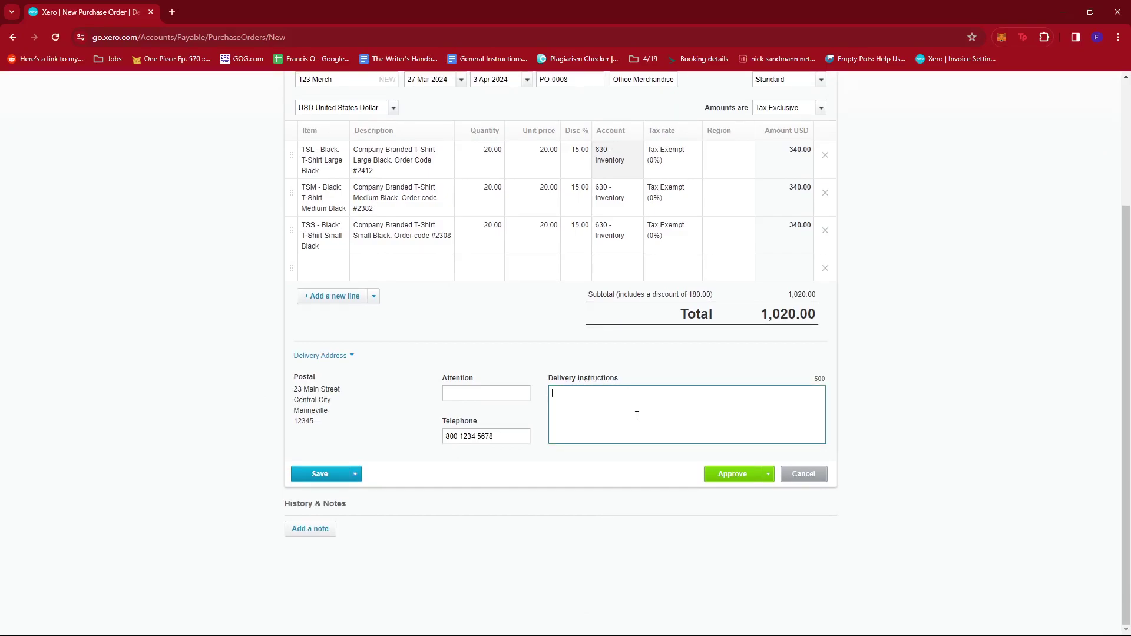
# Approve the 123 Merch purchase order, leaving the delivery instructions blank
pyautogui.scroll(1, 637, 416)
pyautogui.scroll(1, 560, 433)
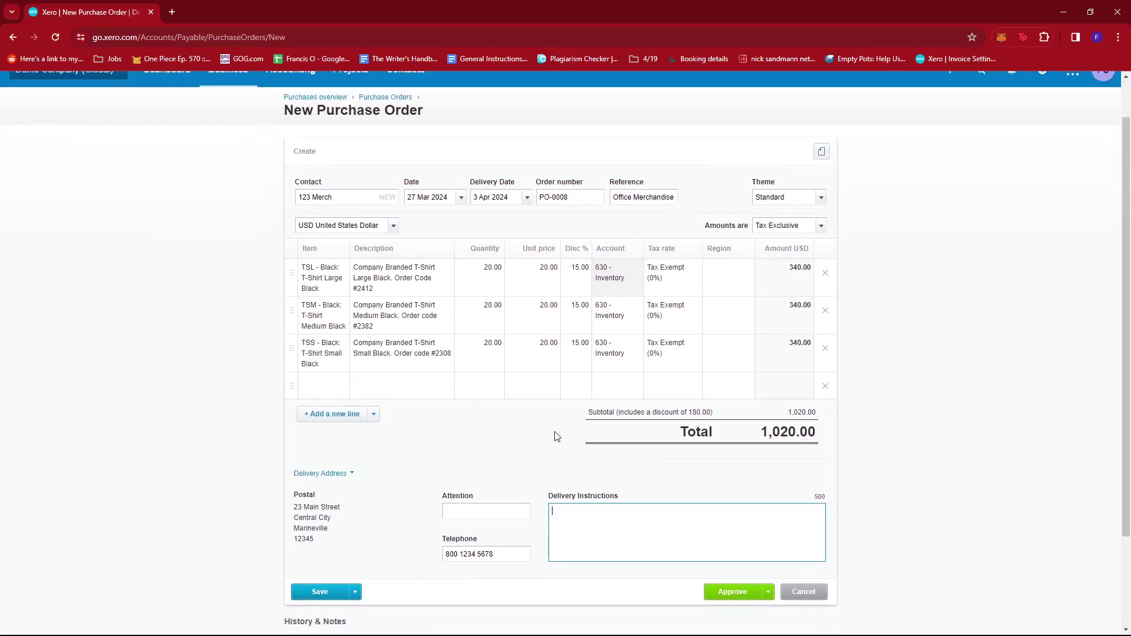
pyautogui.scroll(-1, 555, 436)
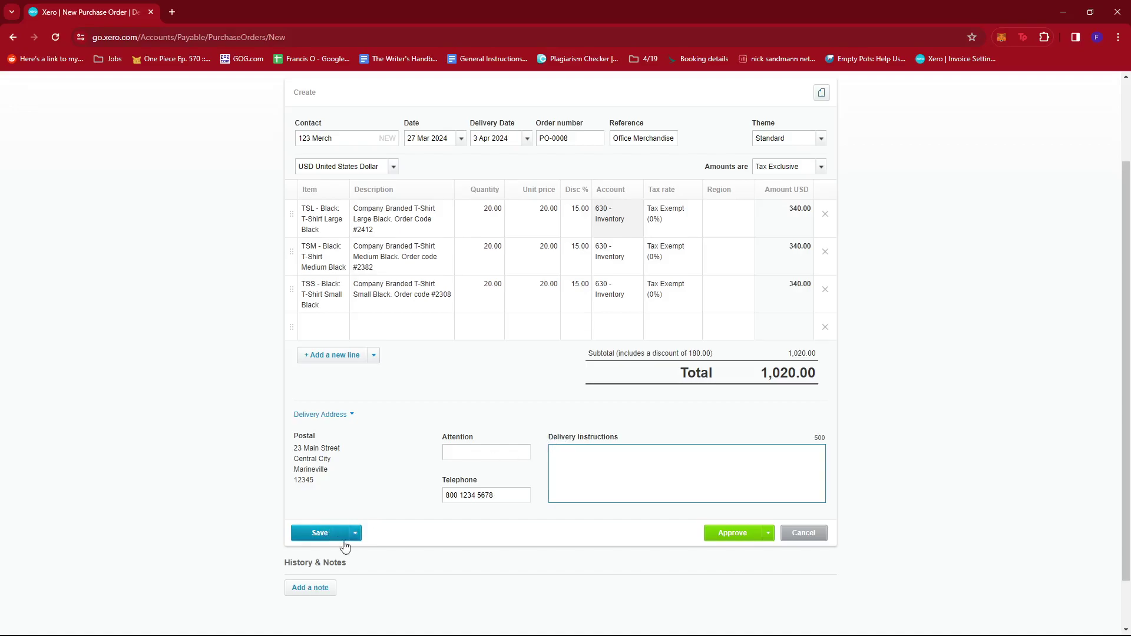
pyautogui.click(916, 438)
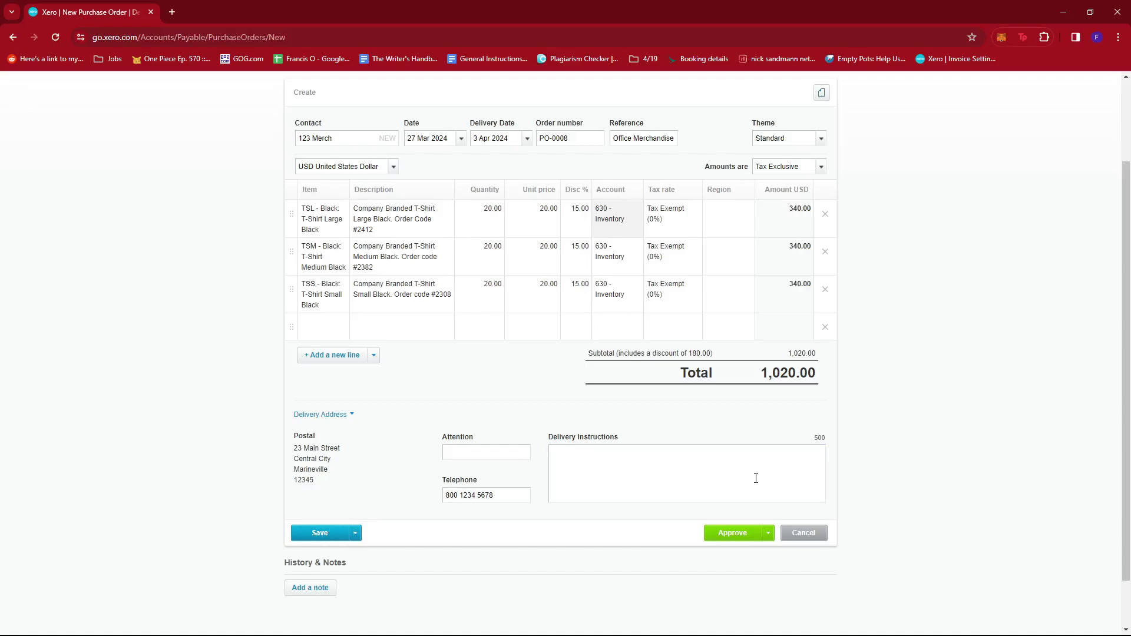
pyautogui.click(749, 538)
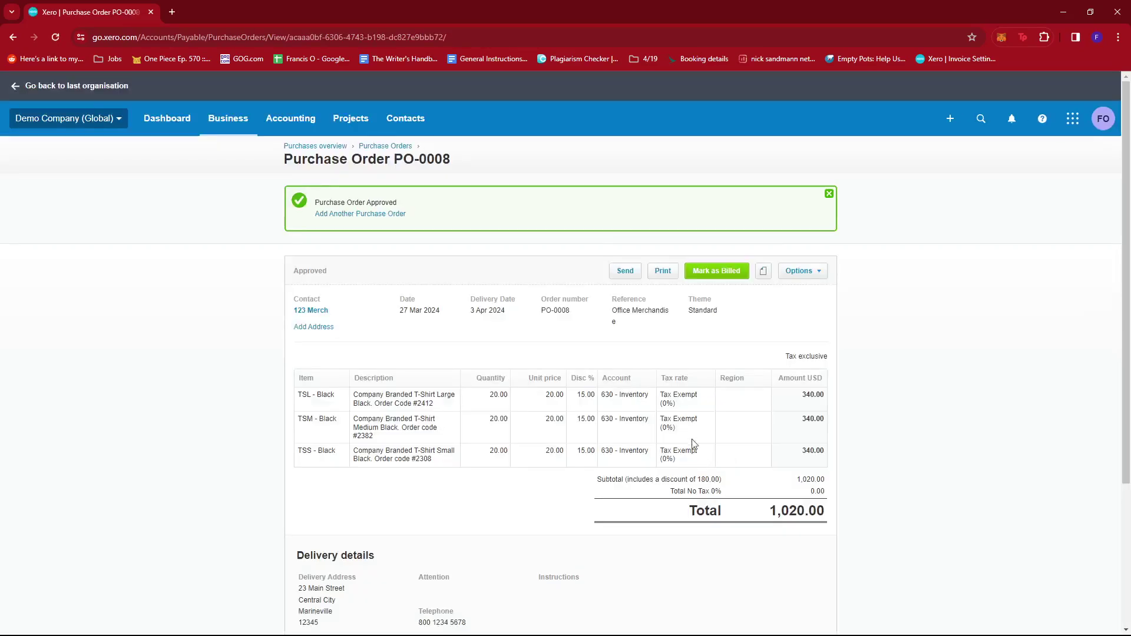
# Review the approved purchase order's number, line items, total and delivery details
pyautogui.scroll(-1, 334, 179)
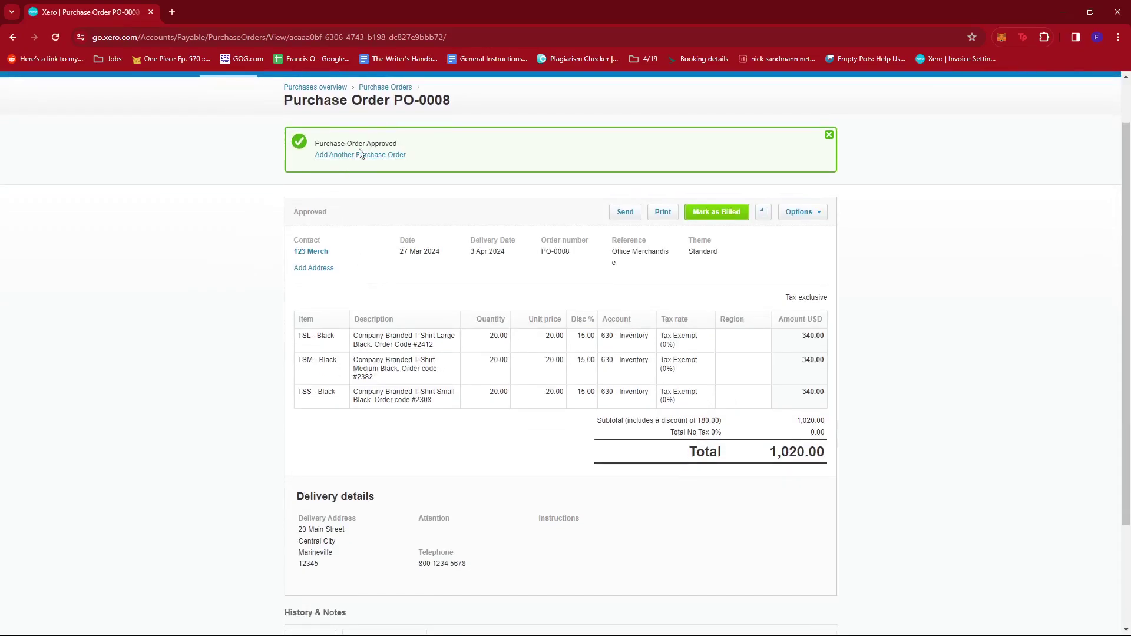
pyautogui.scroll(1, 421, 141)
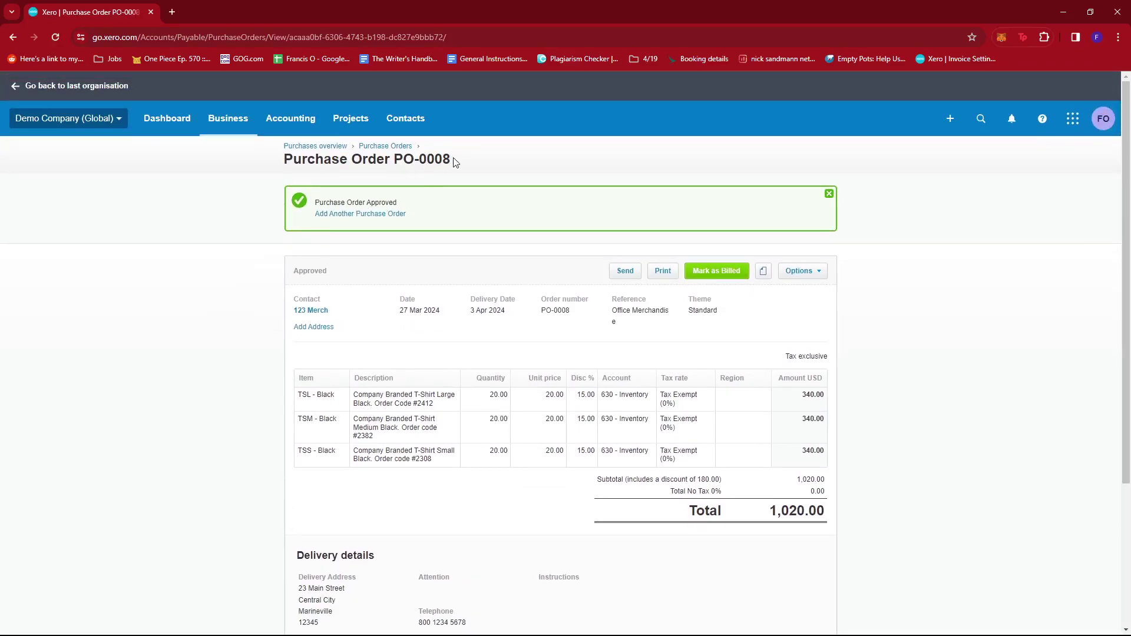
pyautogui.moveTo(452, 162); pyautogui.dragTo(394, 159)
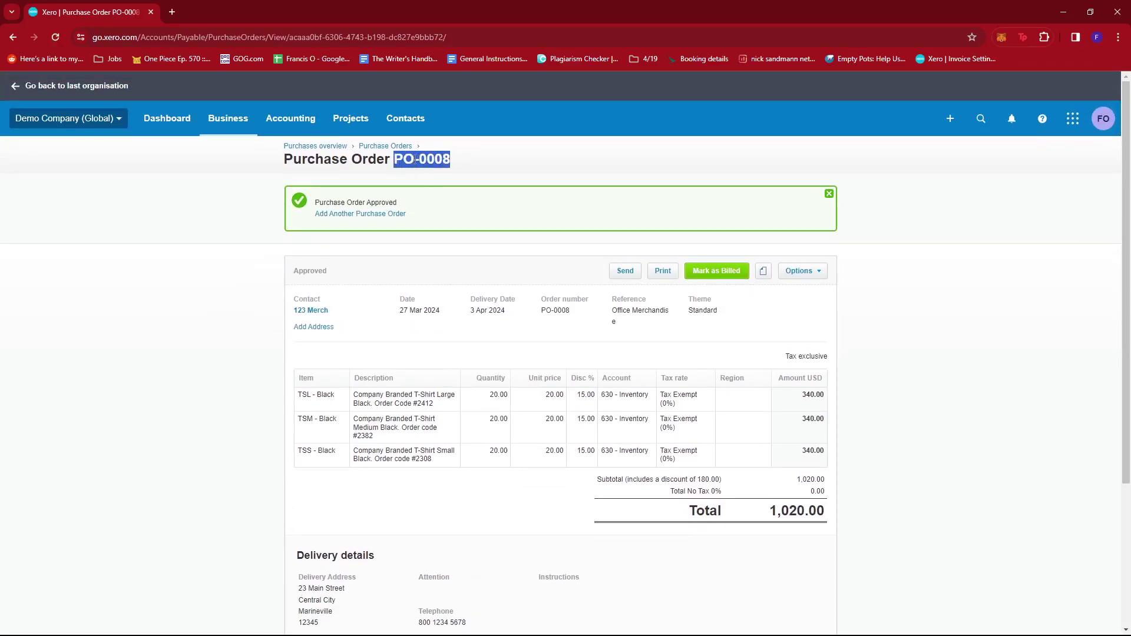
pyautogui.doubleClick(432, 159)
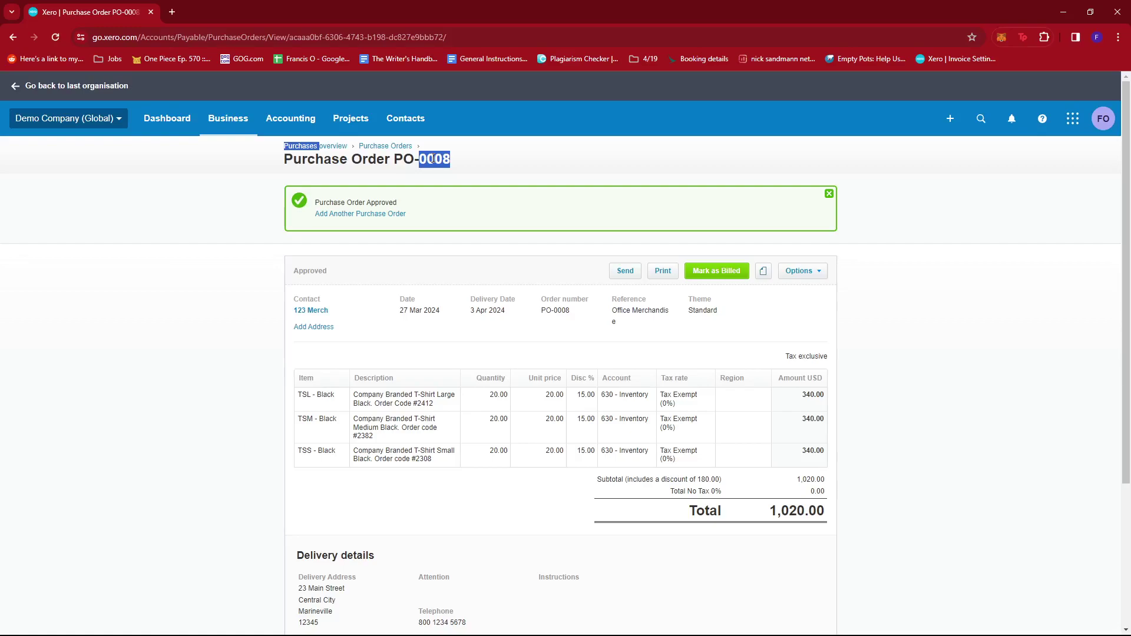
pyautogui.click(431, 159)
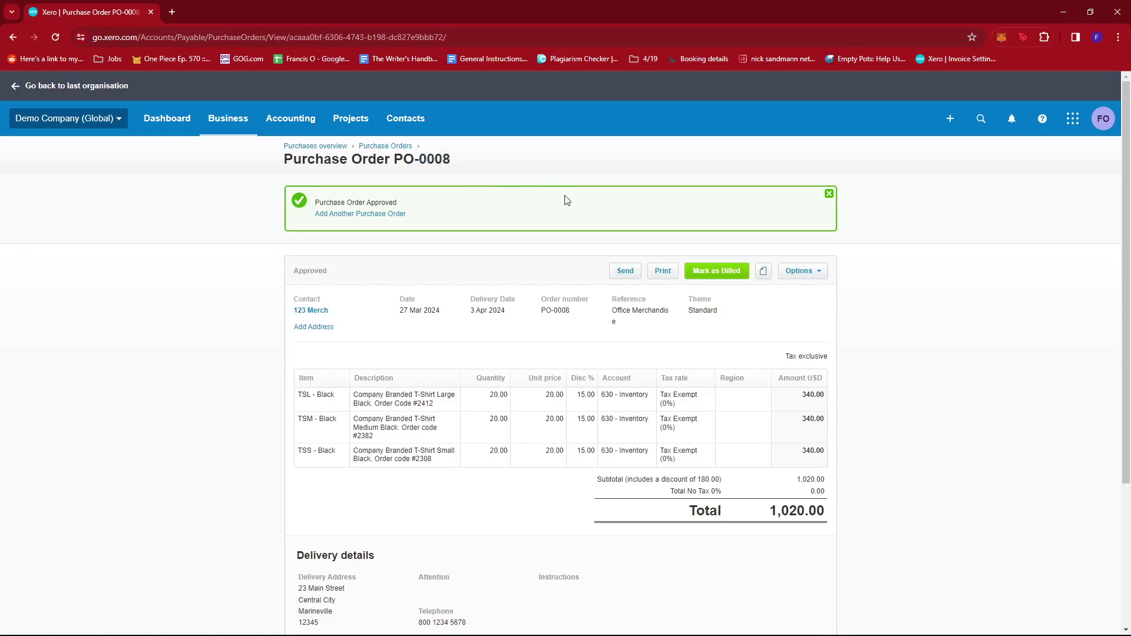
pyautogui.scroll(-3, 567, 199)
pyautogui.scroll(2, 607, 268)
pyautogui.click(819, 213)
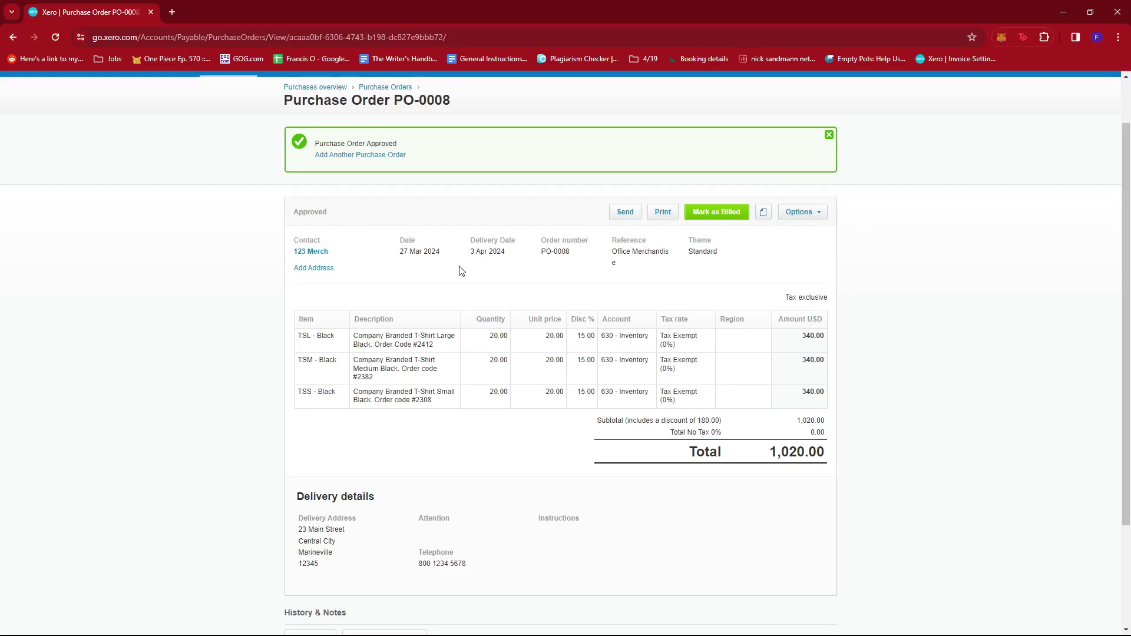
pyautogui.scroll(-2, 465, 294)
pyautogui.scroll(-1, 478, 336)
pyautogui.scroll(2, 736, 277)
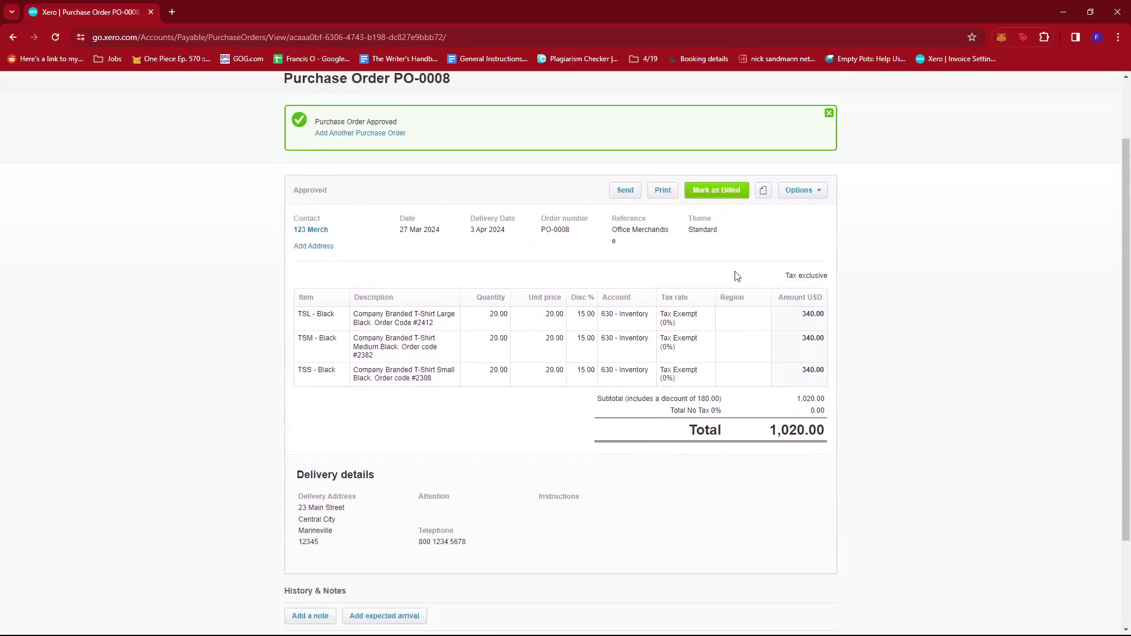
# Mark the purchase order as billed and copy it to a draft bill
pyautogui.click(723, 193)
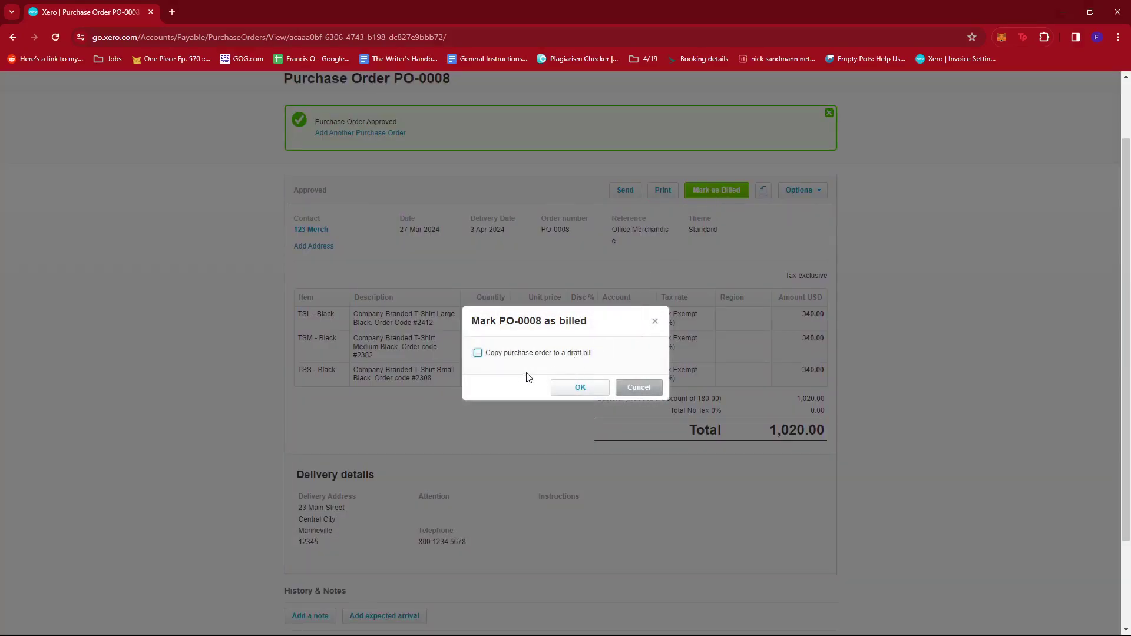
pyautogui.click(478, 353)
pyautogui.click(593, 390)
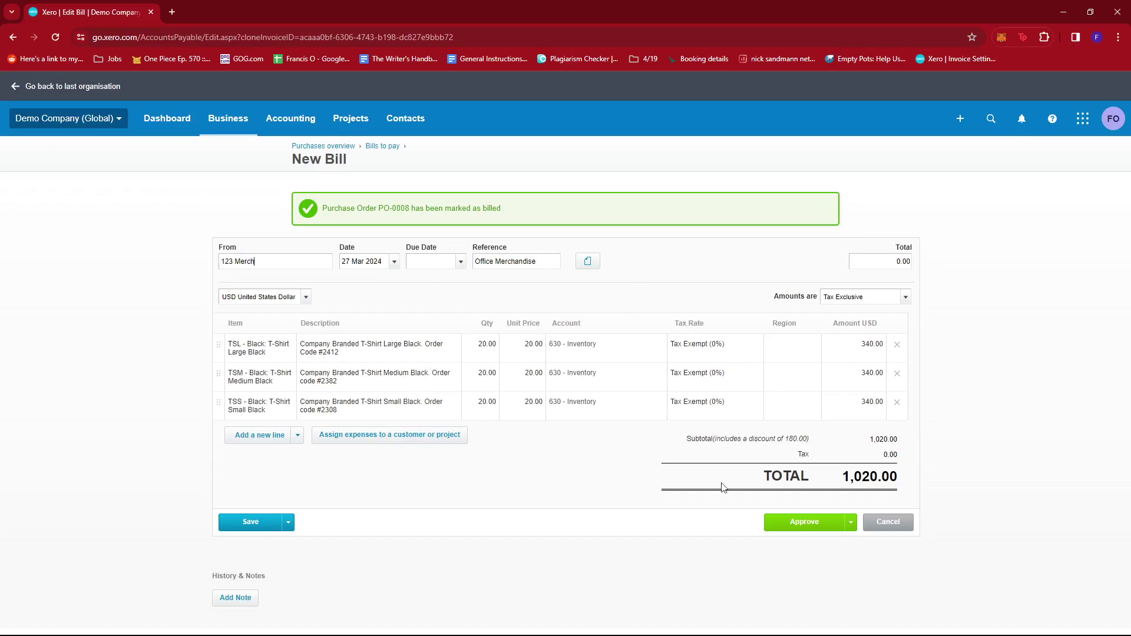
# Set the new bill's due date to 1 Apr 2024 and approve the bill
pyautogui.click(823, 526)
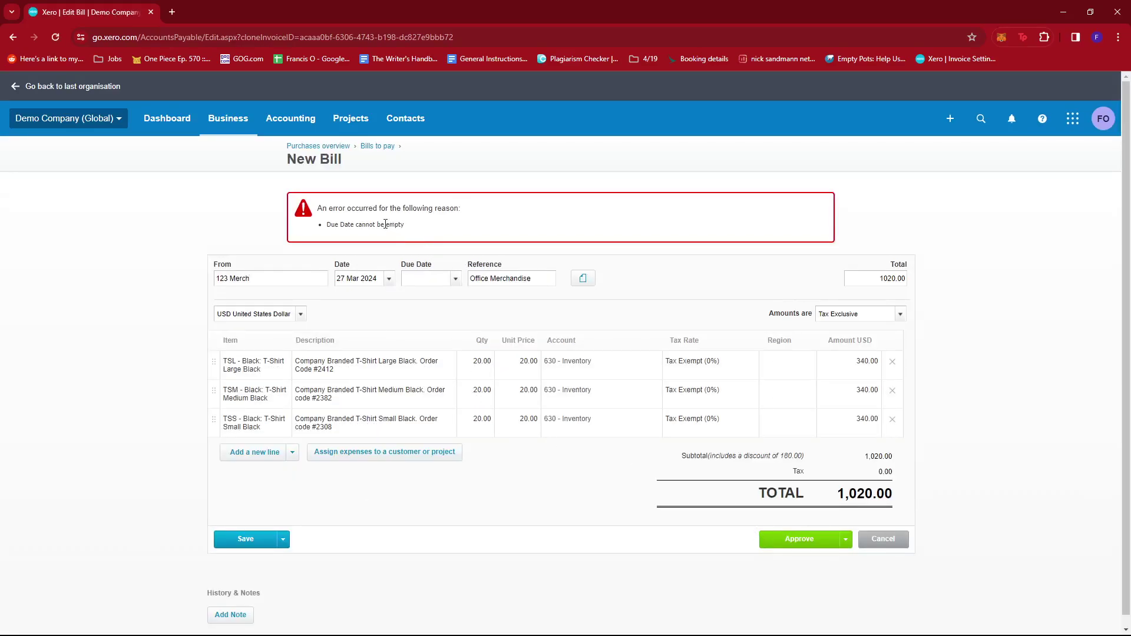
pyautogui.click(456, 281)
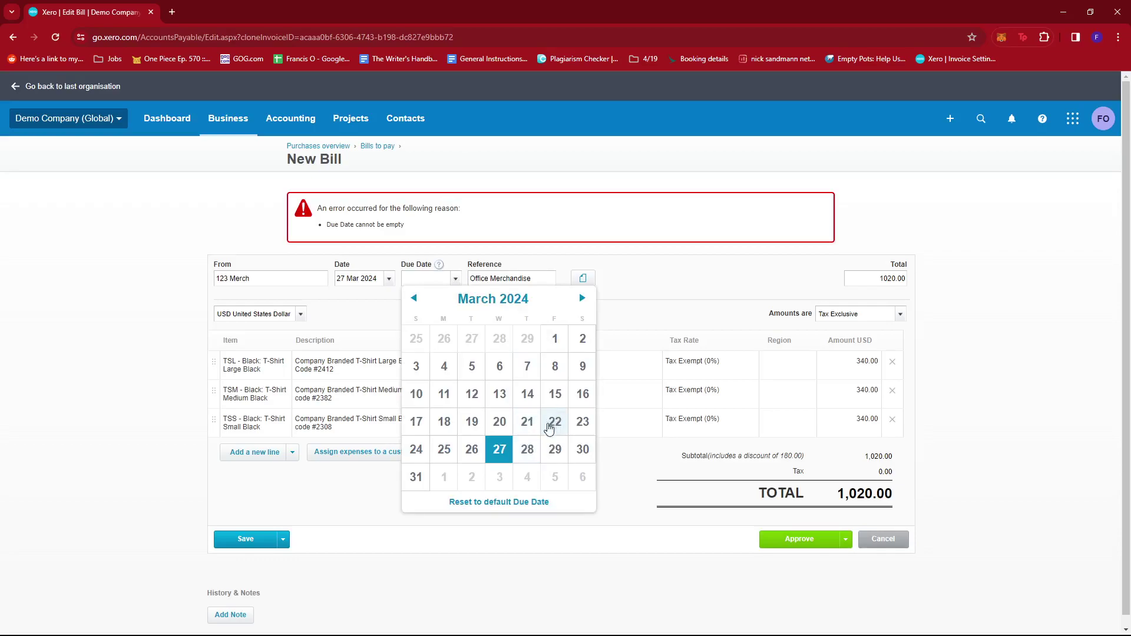
pyautogui.scroll(-1, 557, 409)
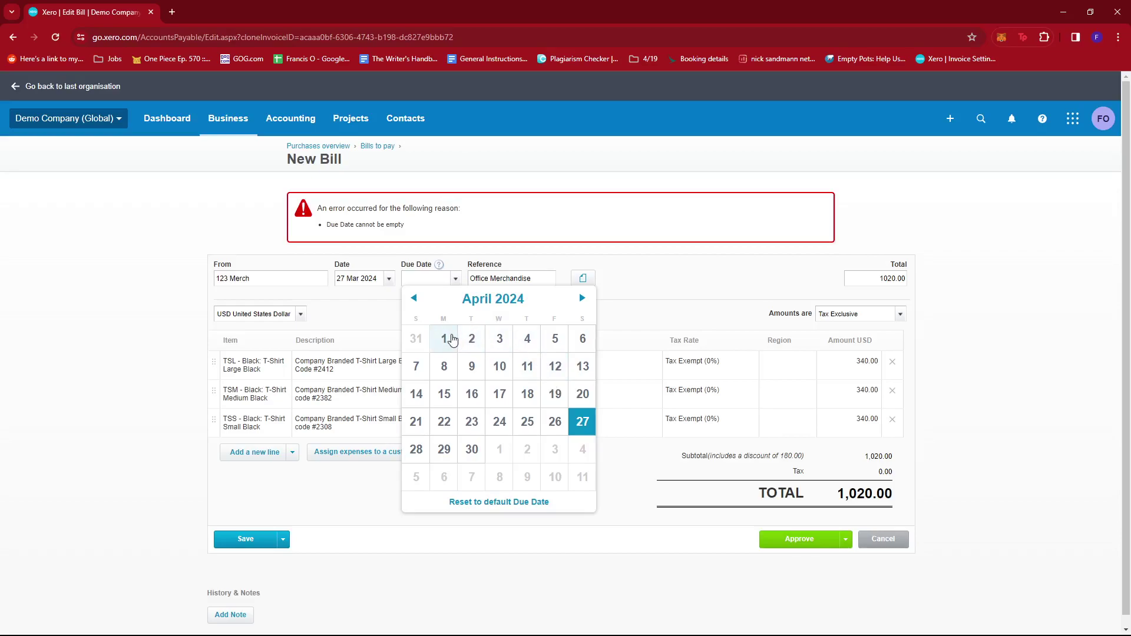
pyautogui.click(445, 340)
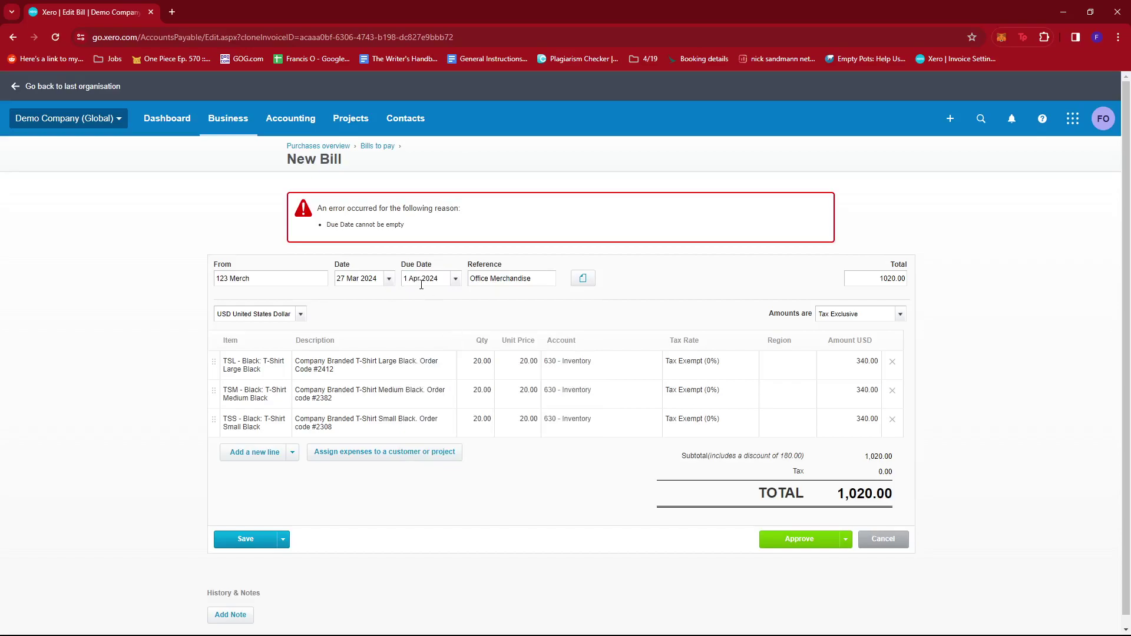
pyautogui.scroll(-1, 799, 520)
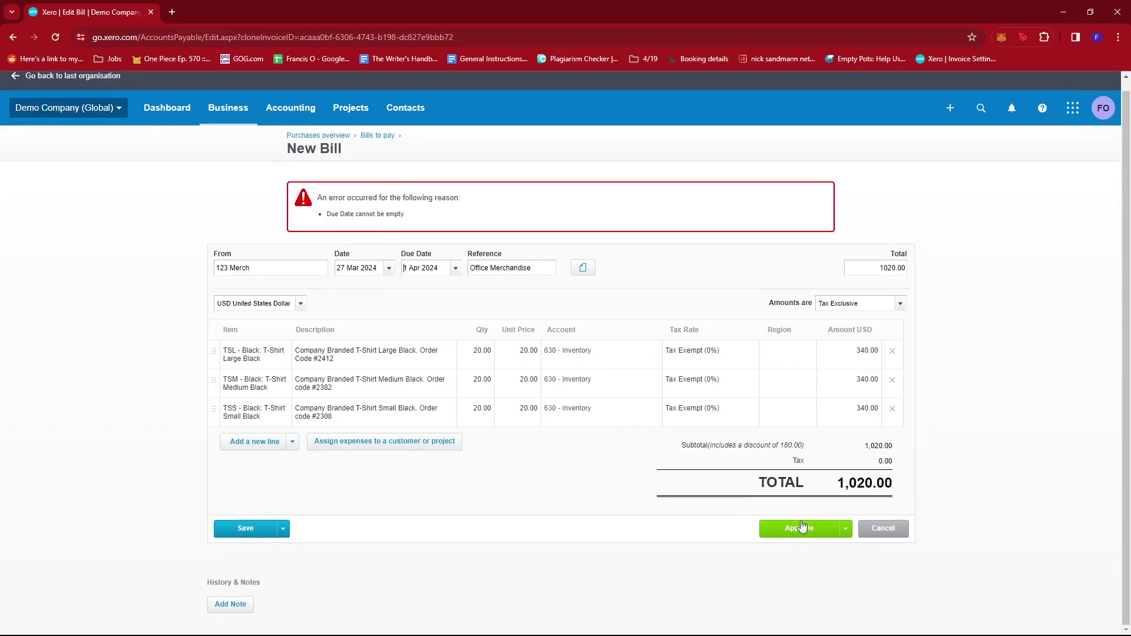
pyautogui.click(797, 531)
pyautogui.scroll(-1, 582, 436)
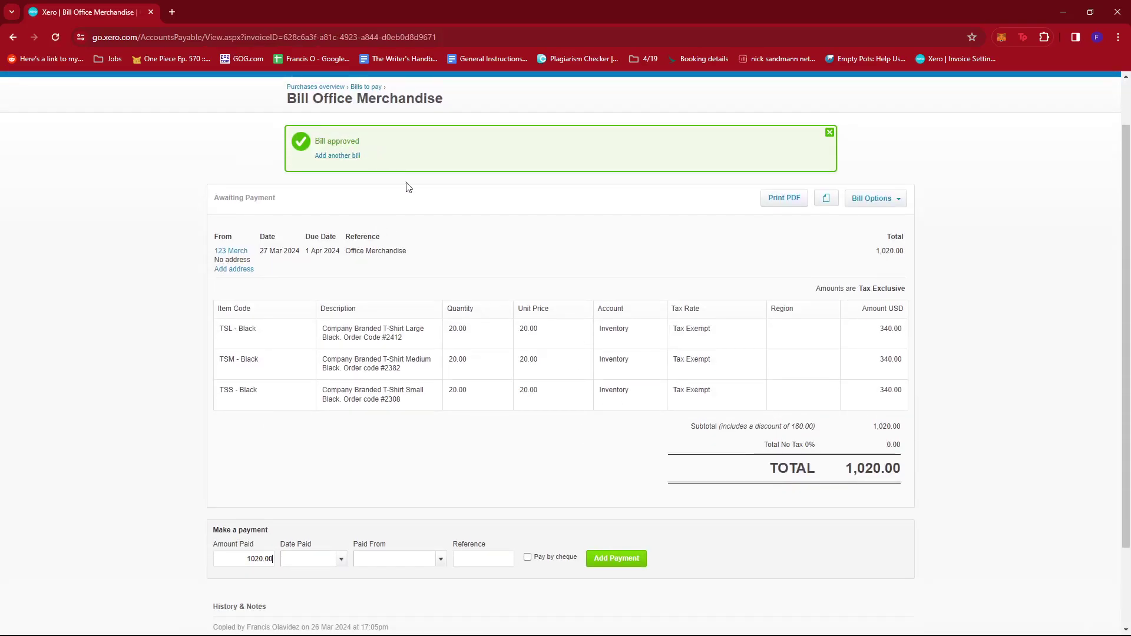
# Go to the list of bills to pay and open the 123 Merch Office Merchandise bill
pyautogui.scroll(1, 624, 329)
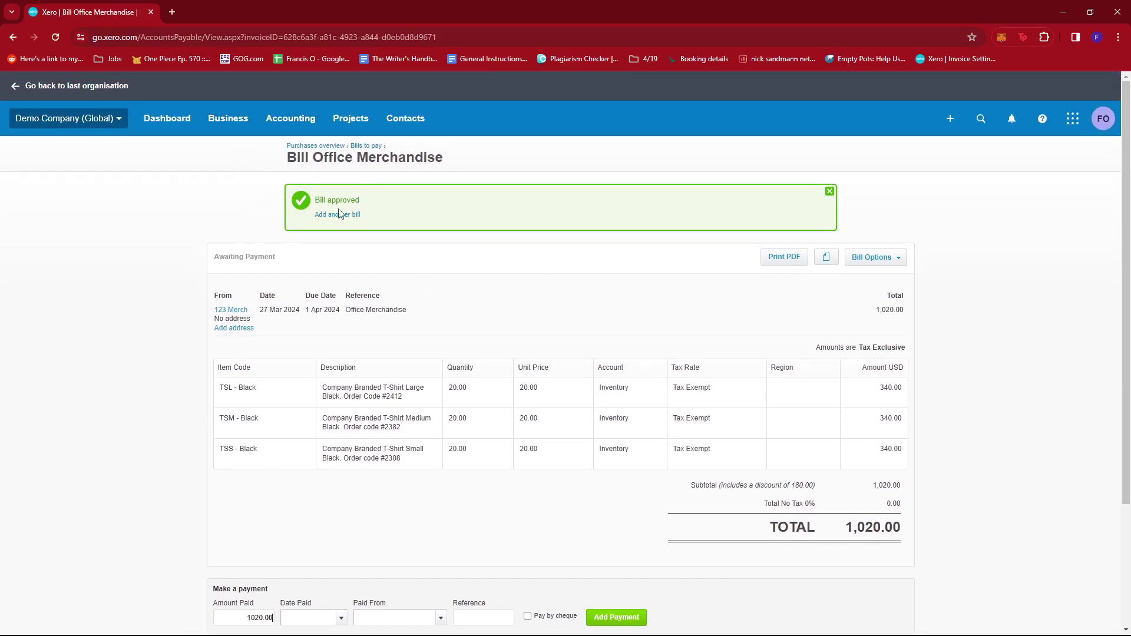
pyautogui.click(243, 121)
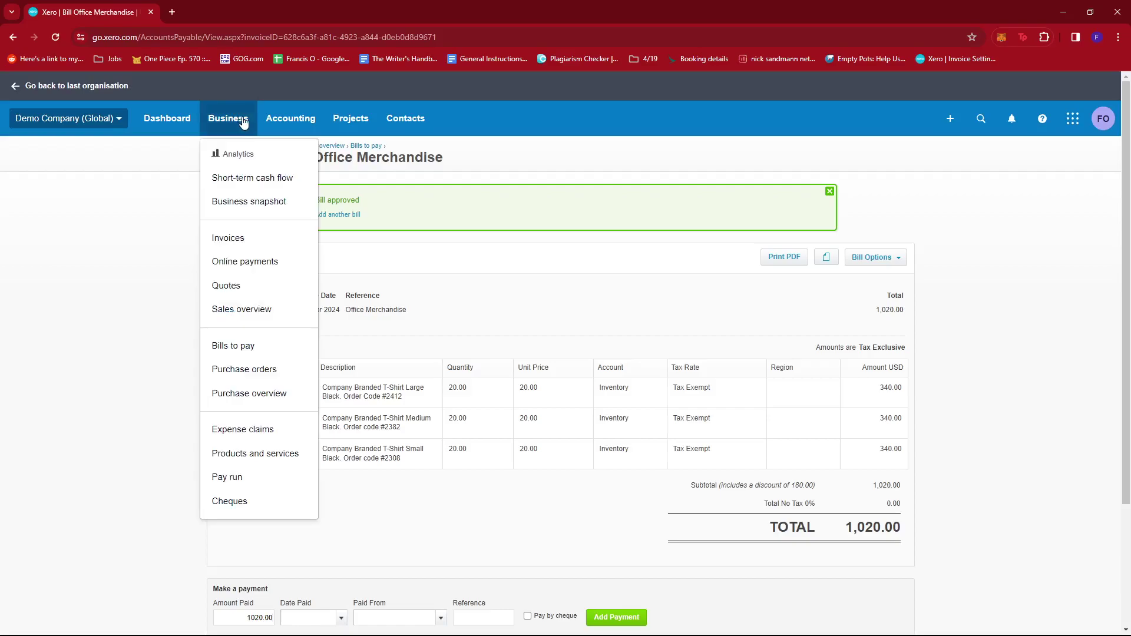
pyautogui.click(253, 350)
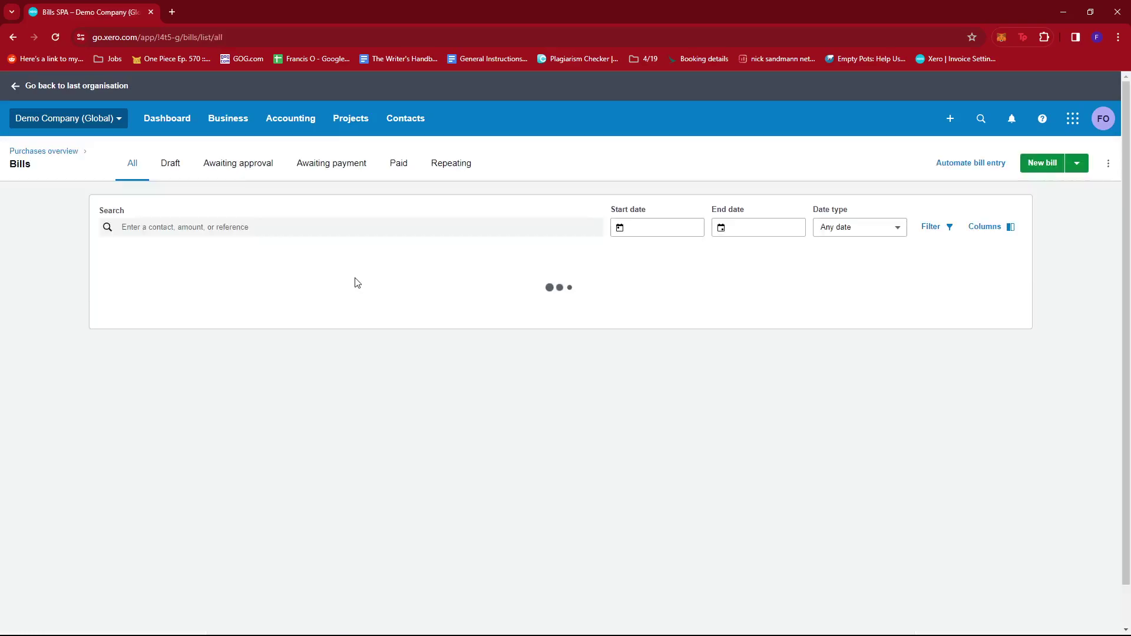
pyautogui.scroll(-2, 161, 210)
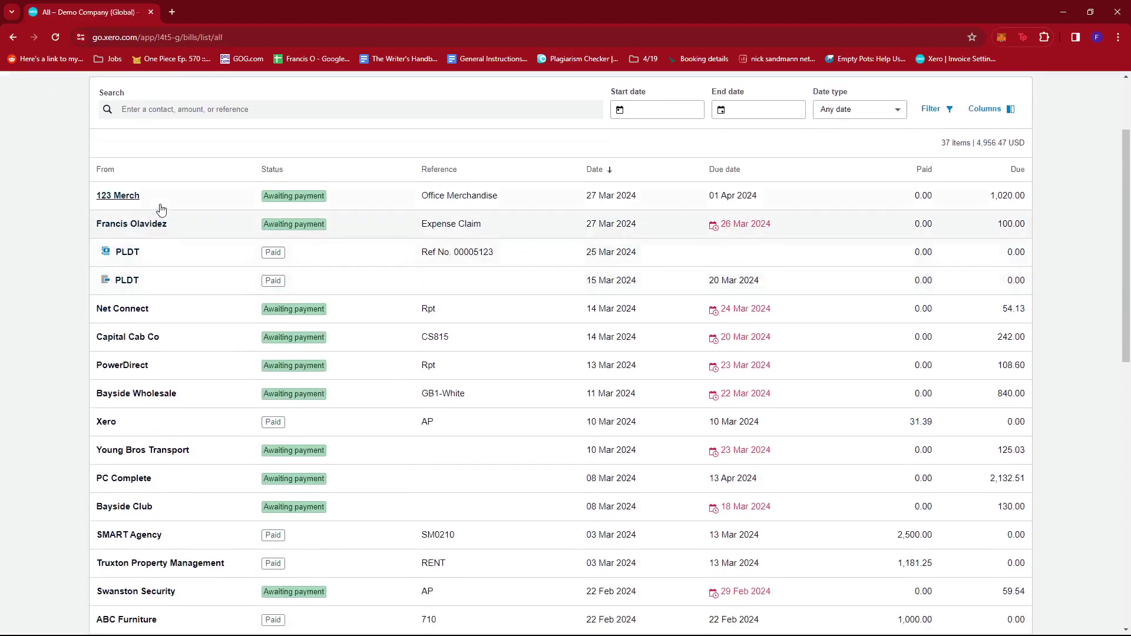
pyautogui.scroll(1, 107, 260)
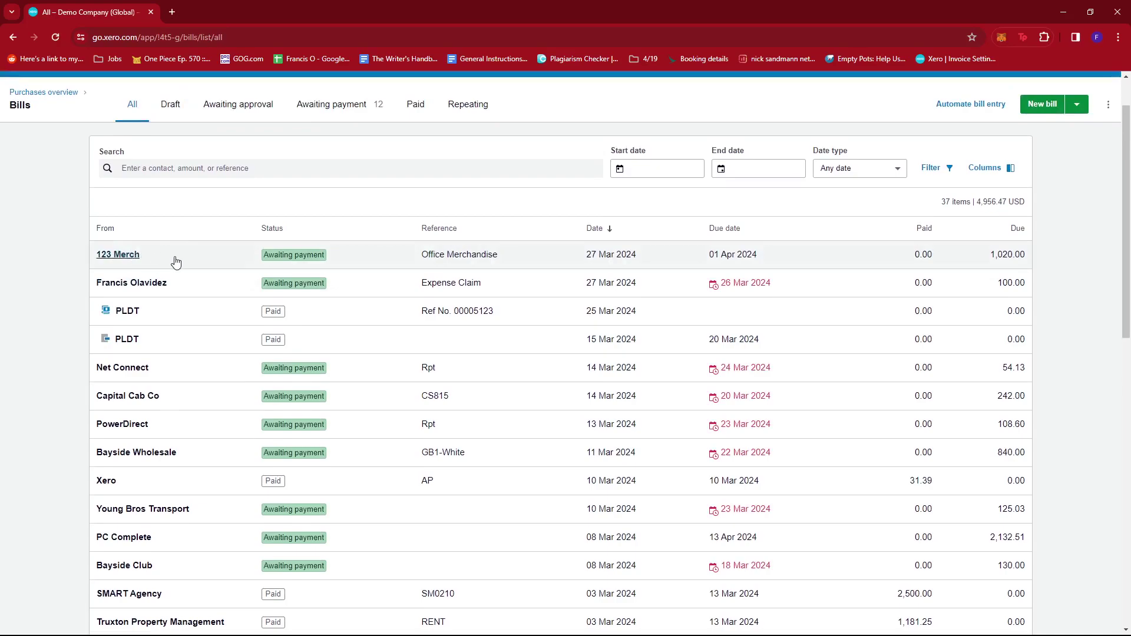
pyautogui.scroll(1, 296, 271)
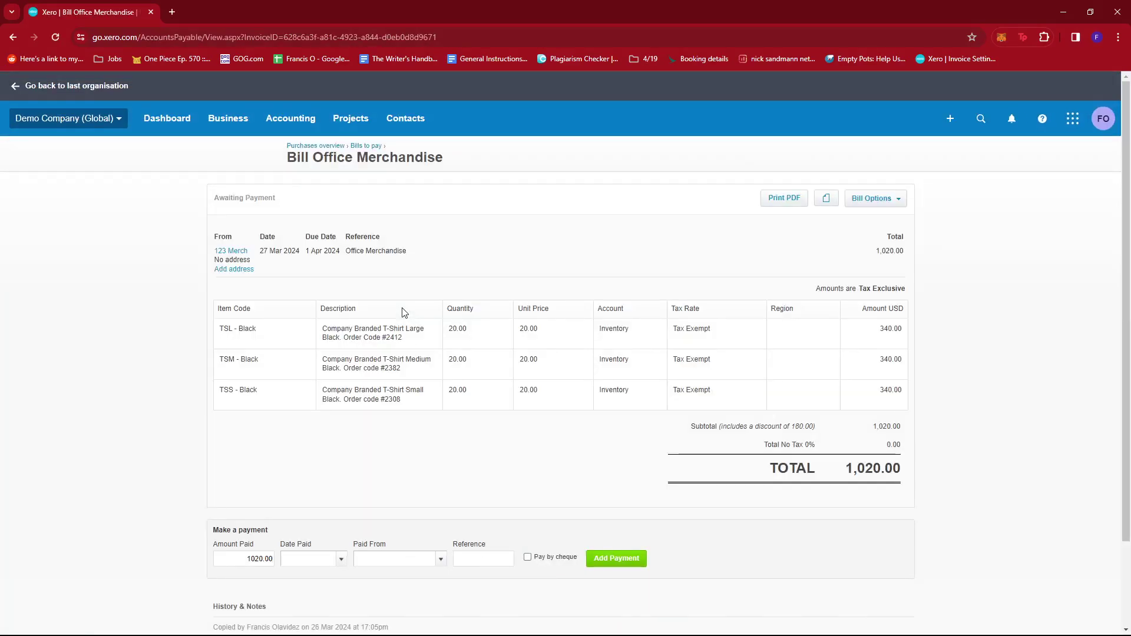
# Examine the Office Merchandise bill's line items, history, total and available bill options
pyautogui.scroll(-1, 498, 340)
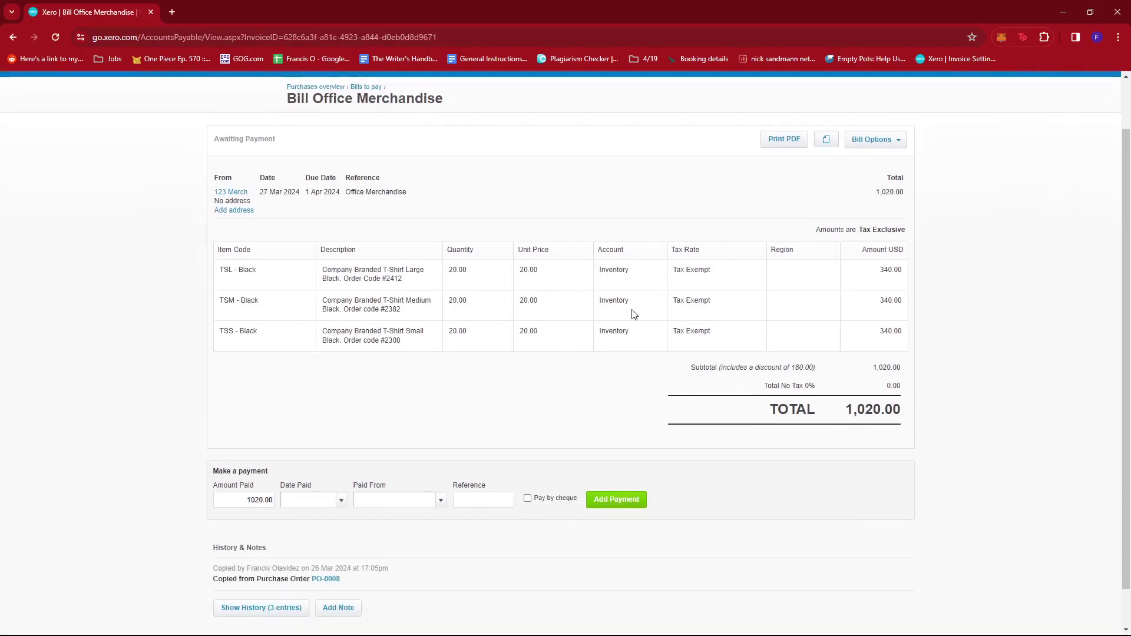
pyautogui.scroll(1, 634, 320)
pyautogui.scroll(-1, 635, 321)
pyautogui.scroll(1, 676, 512)
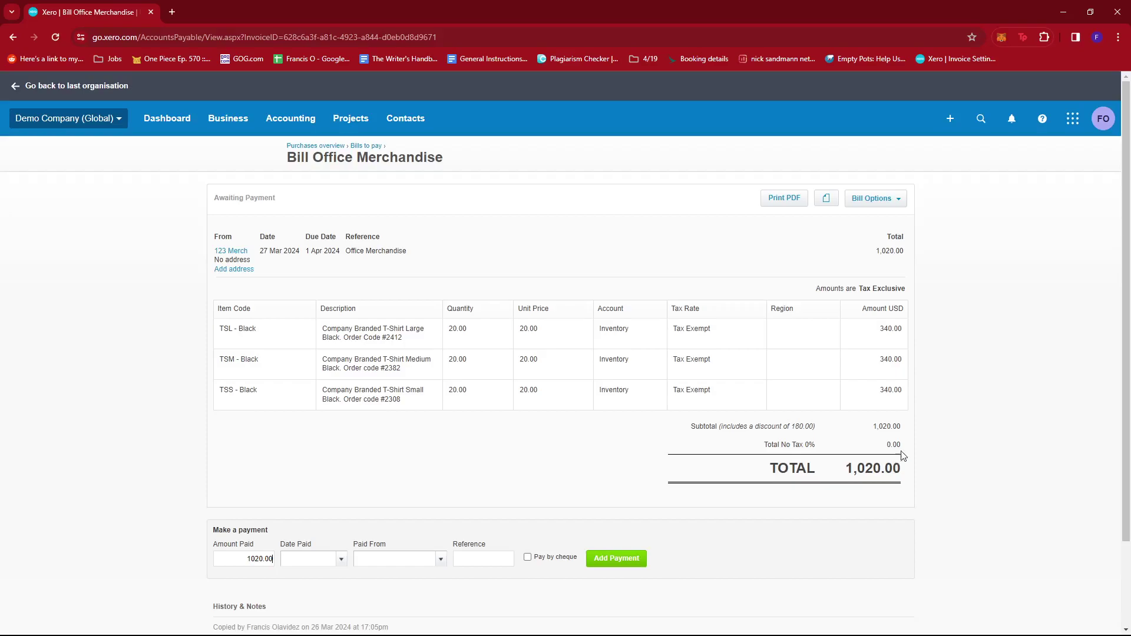
pyautogui.click(882, 468)
pyautogui.moveTo(880, 468); pyautogui.dragTo(846, 466)
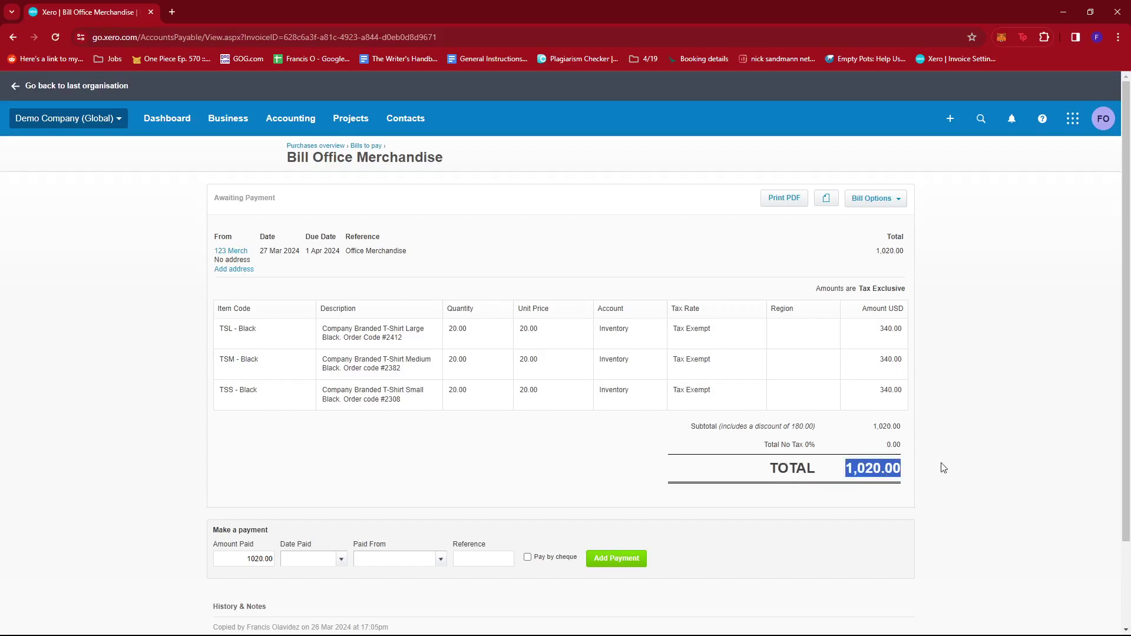
pyautogui.click(941, 464)
pyautogui.click(872, 199)
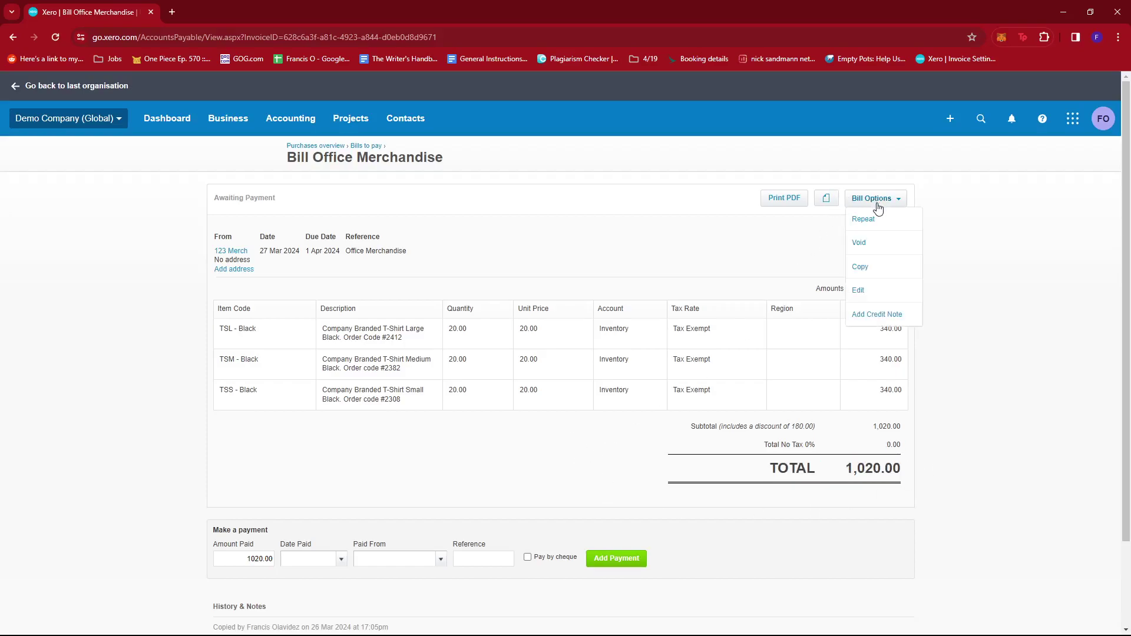
pyautogui.click(785, 251)
# Set the bill payment's paid date to 27 Mar 2024 and choose Business Savings Account as the account it is paid from
pyautogui.scroll(-2, 768, 285)
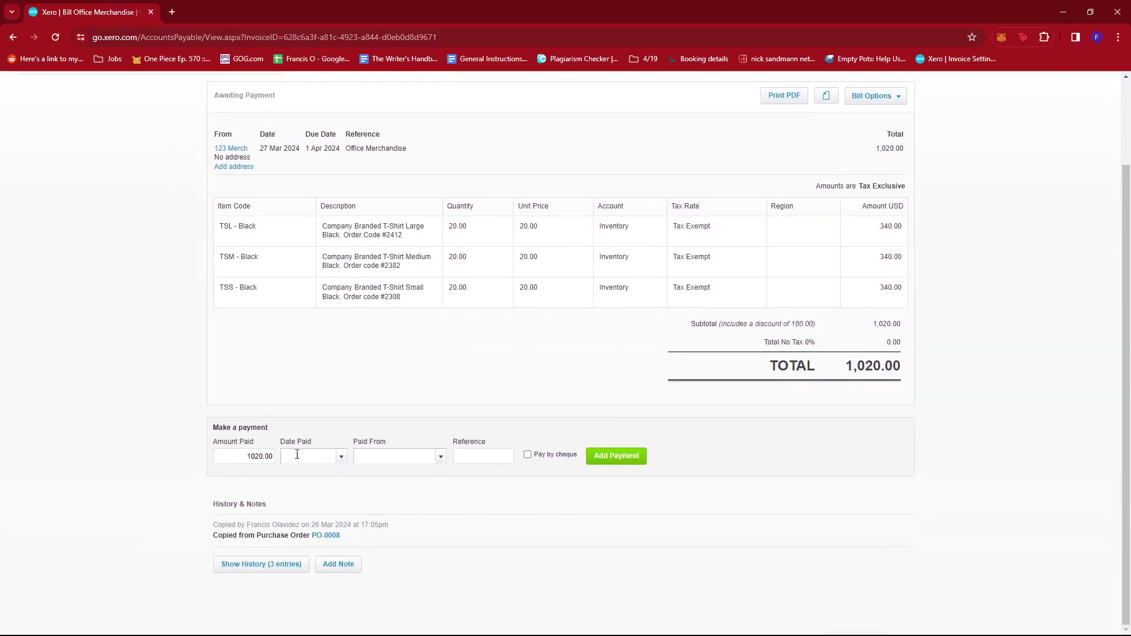
pyautogui.click(341, 458)
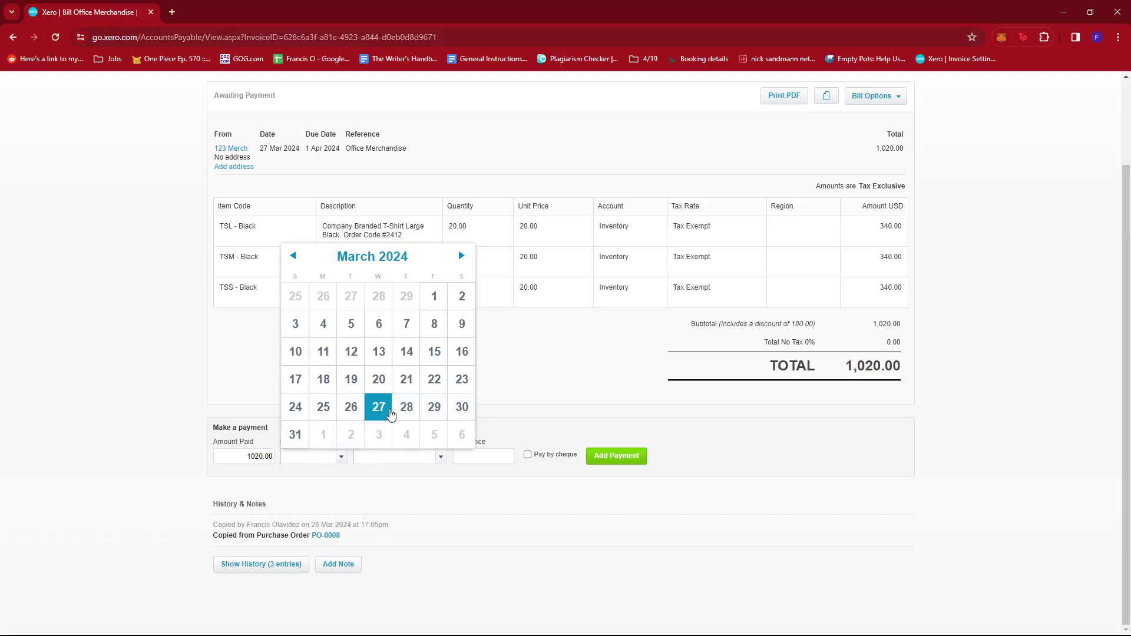
pyautogui.click(388, 413)
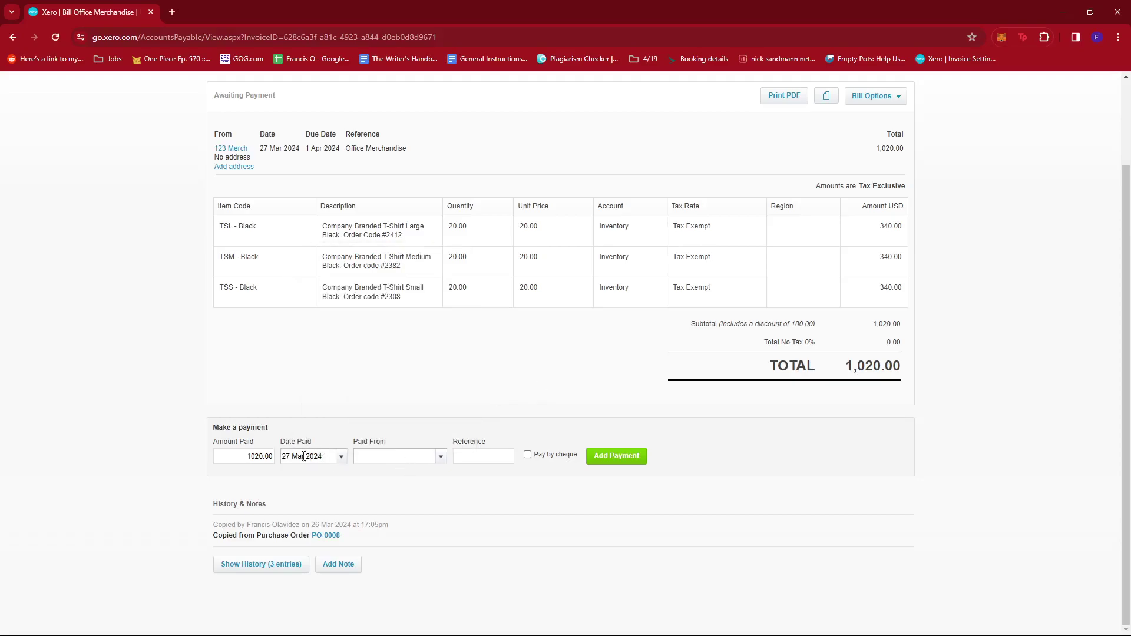
pyautogui.click(441, 457)
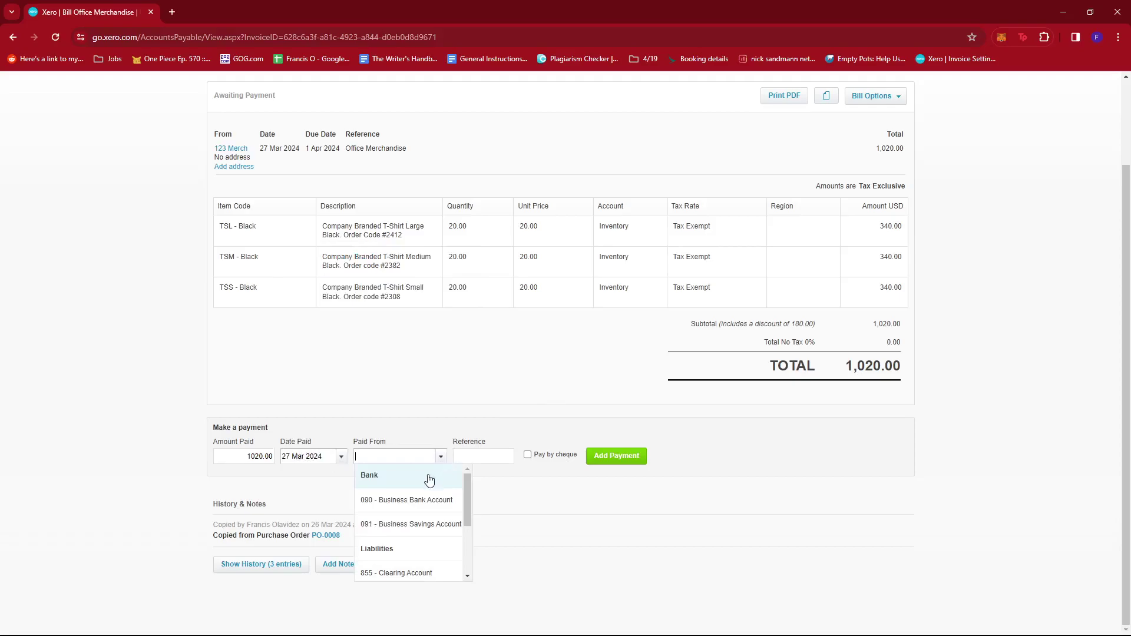
pyautogui.click(417, 530)
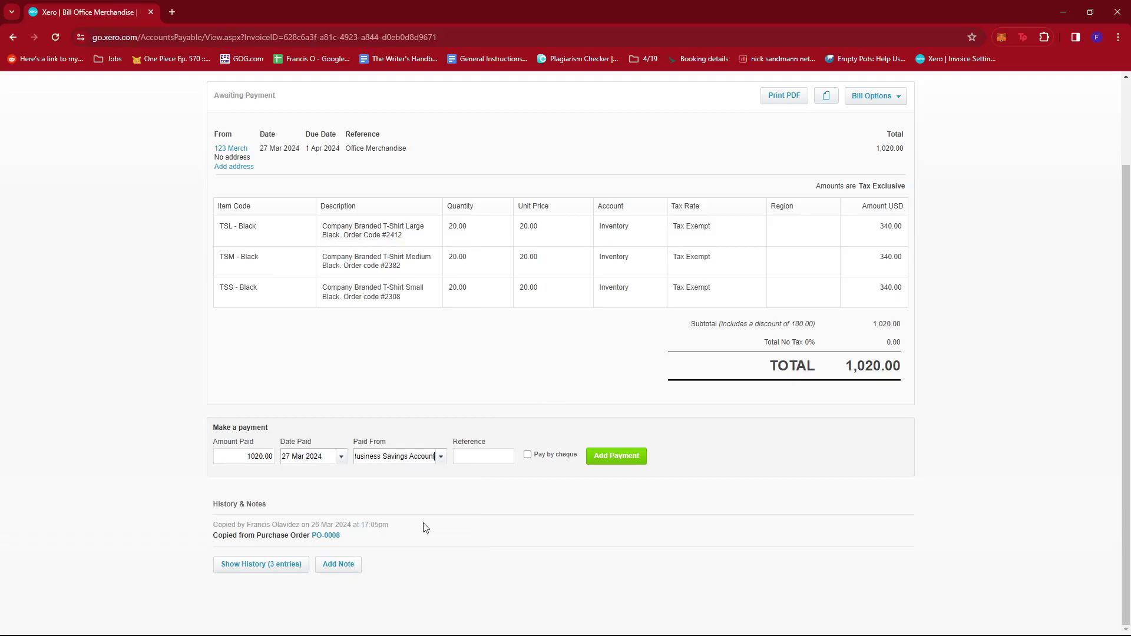
# Enter "Merchandise From Supplier" as the payment reference and add the payment to the bill
pyautogui.click(483, 453)
pyautogui.write('Merchandise From Supp')
pyautogui.write('lier')
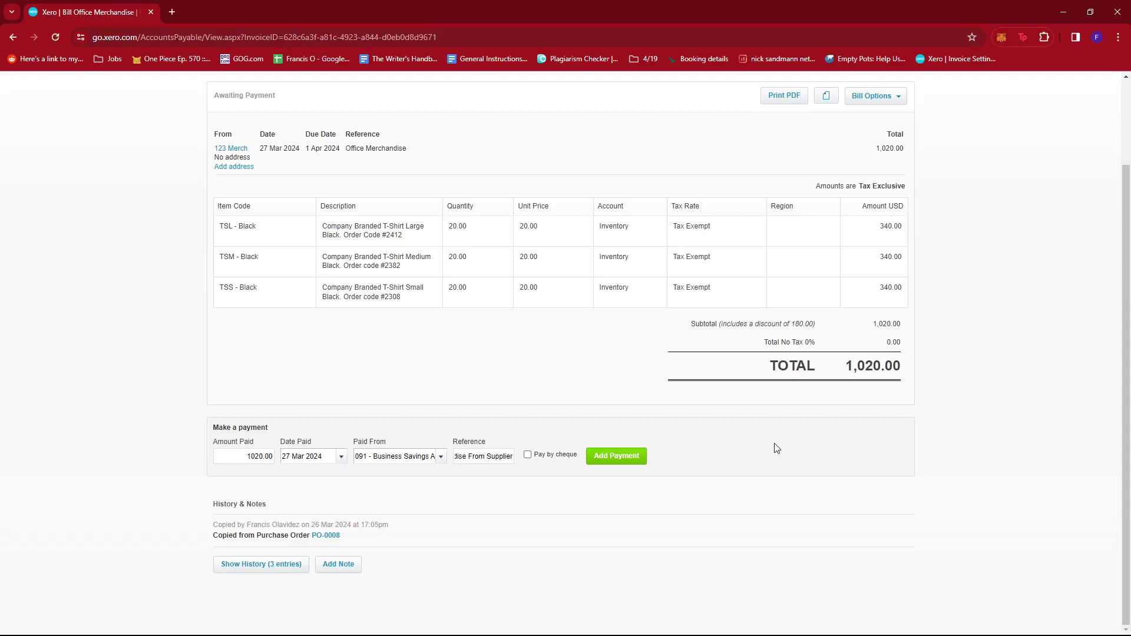
pyautogui.click(619, 458)
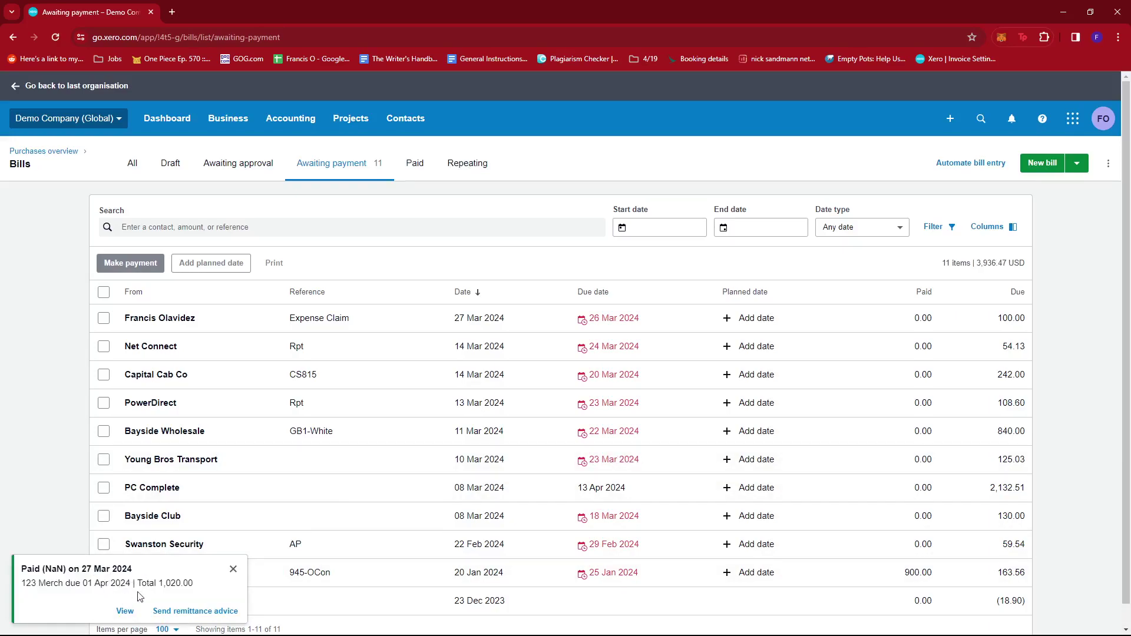
# Open the remittance advice for the 123 Merch payment and examine its recipient, branding theme, email template, subject, message and sending options
pyautogui.click(198, 613)
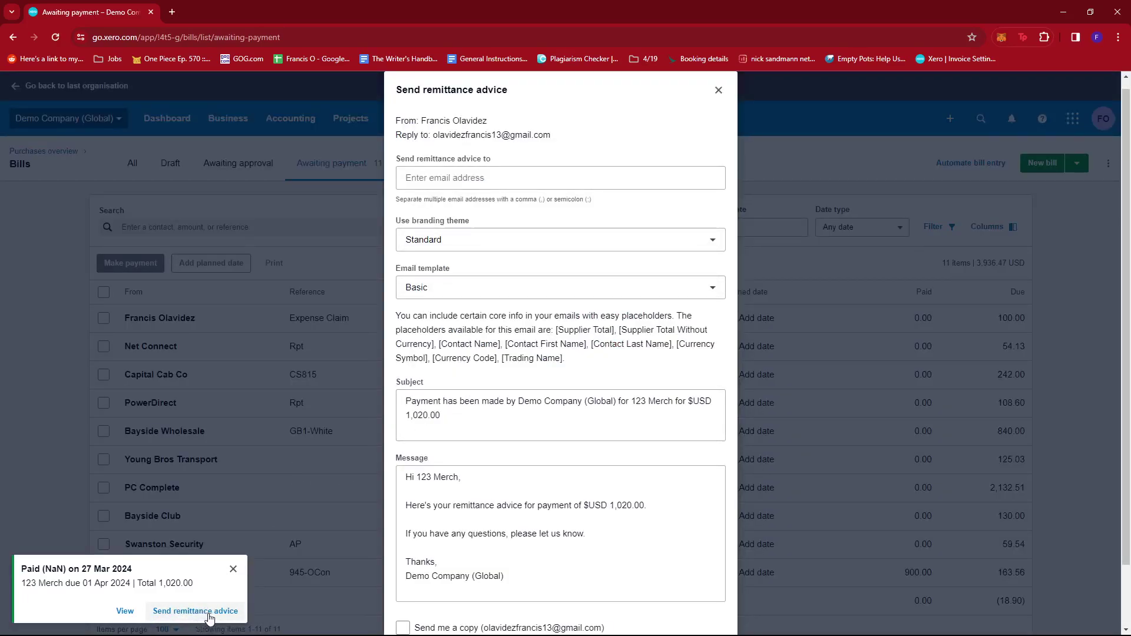
pyautogui.click(484, 188)
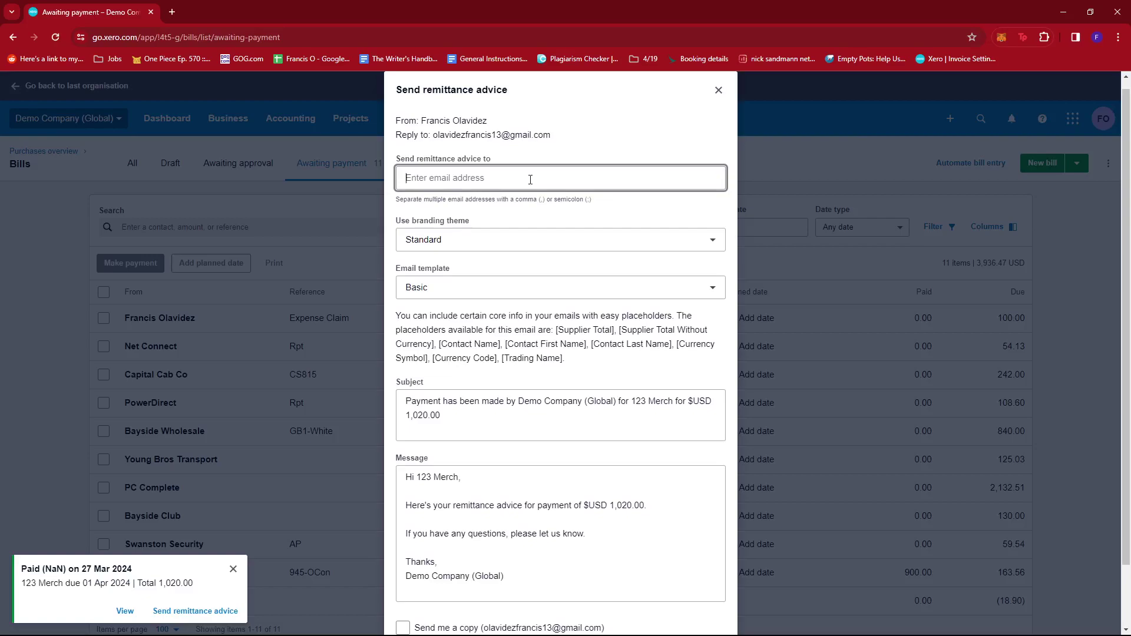
pyautogui.scroll(-1, 530, 180)
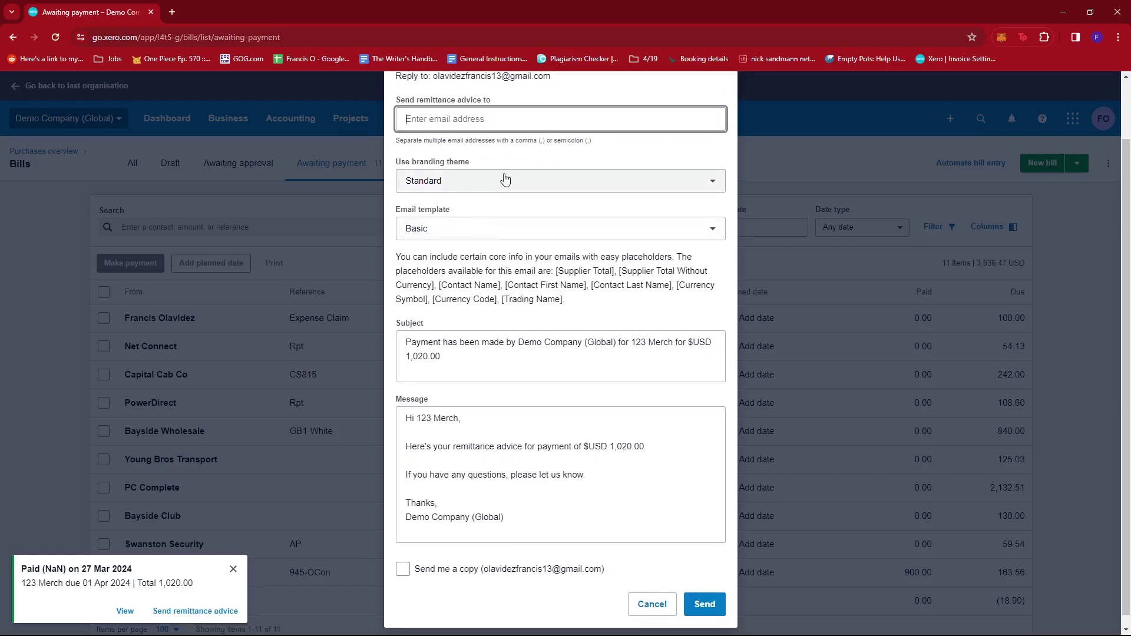
pyautogui.scroll(-1, 545, 169)
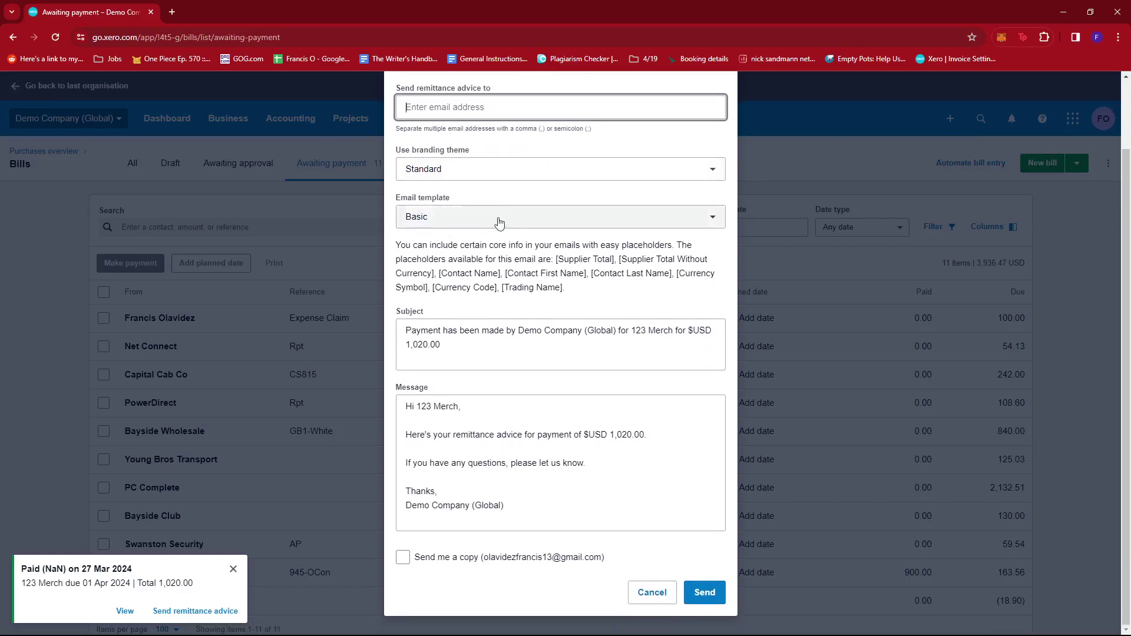
pyautogui.click(466, 346)
pyautogui.moveTo(576, 348); pyautogui.dragTo(417, 332)
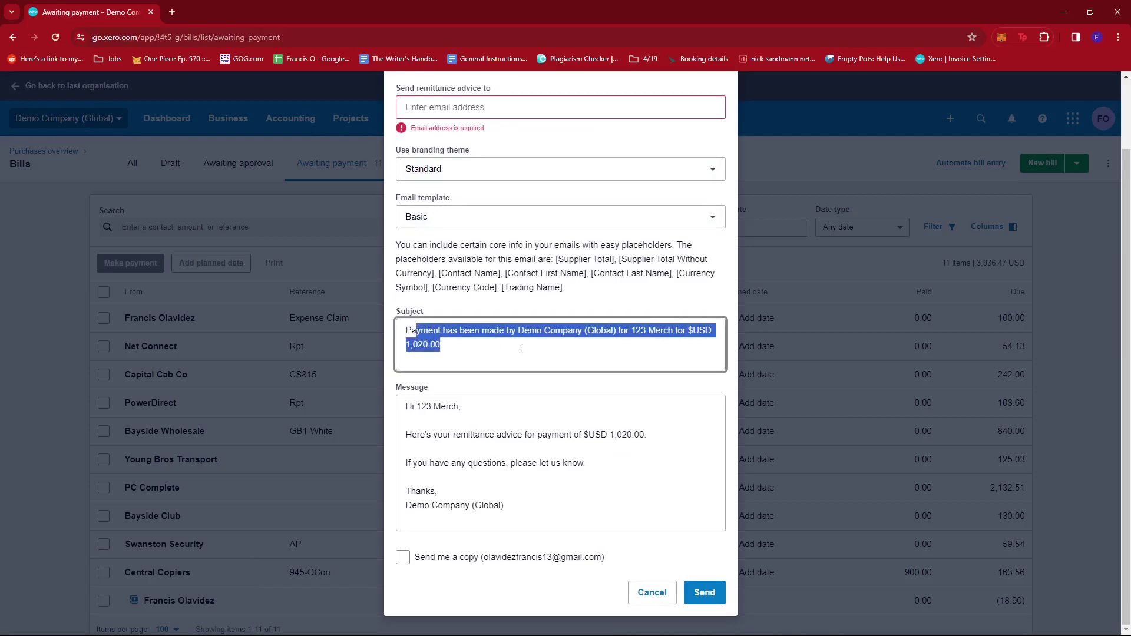
pyautogui.click(520, 348)
pyautogui.click(453, 449)
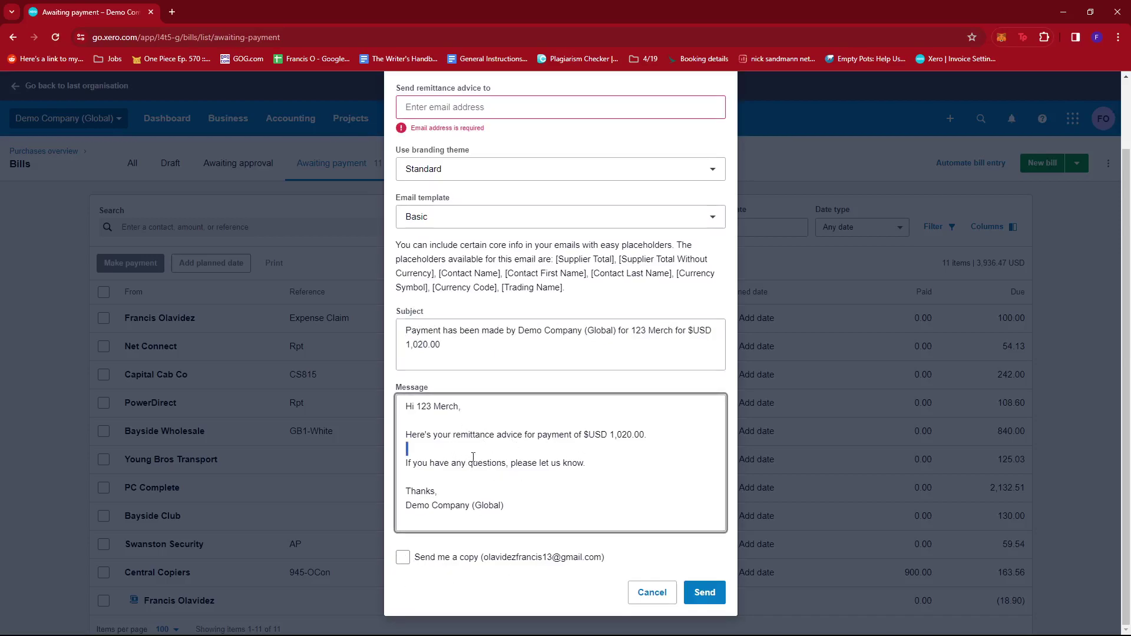
pyautogui.scroll(2, 538, 250)
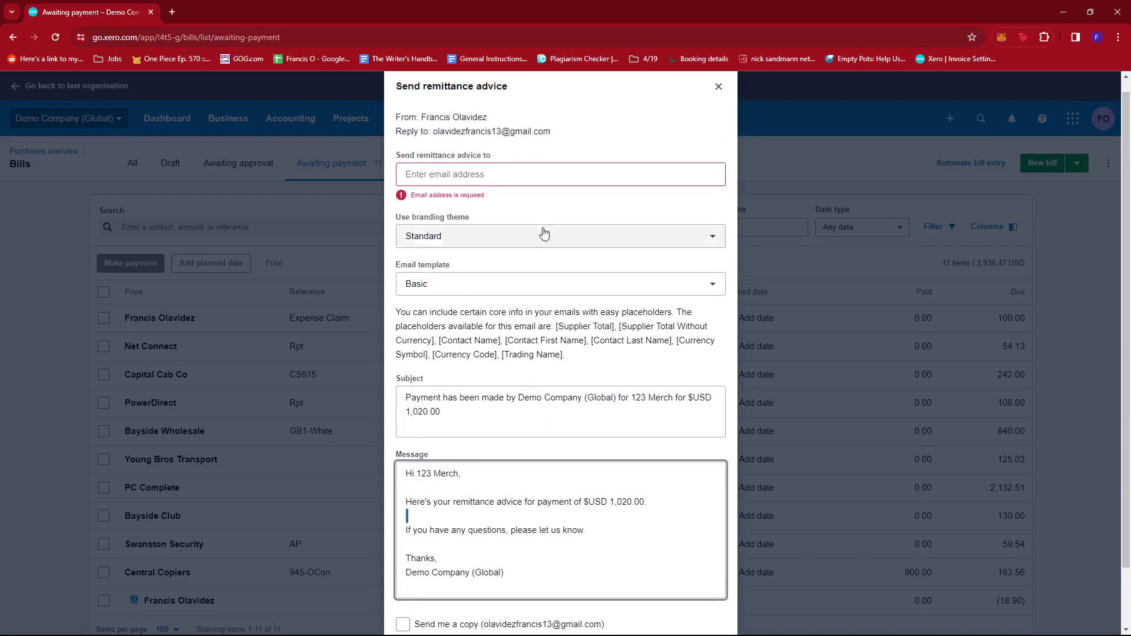
pyautogui.scroll(-2, 545, 290)
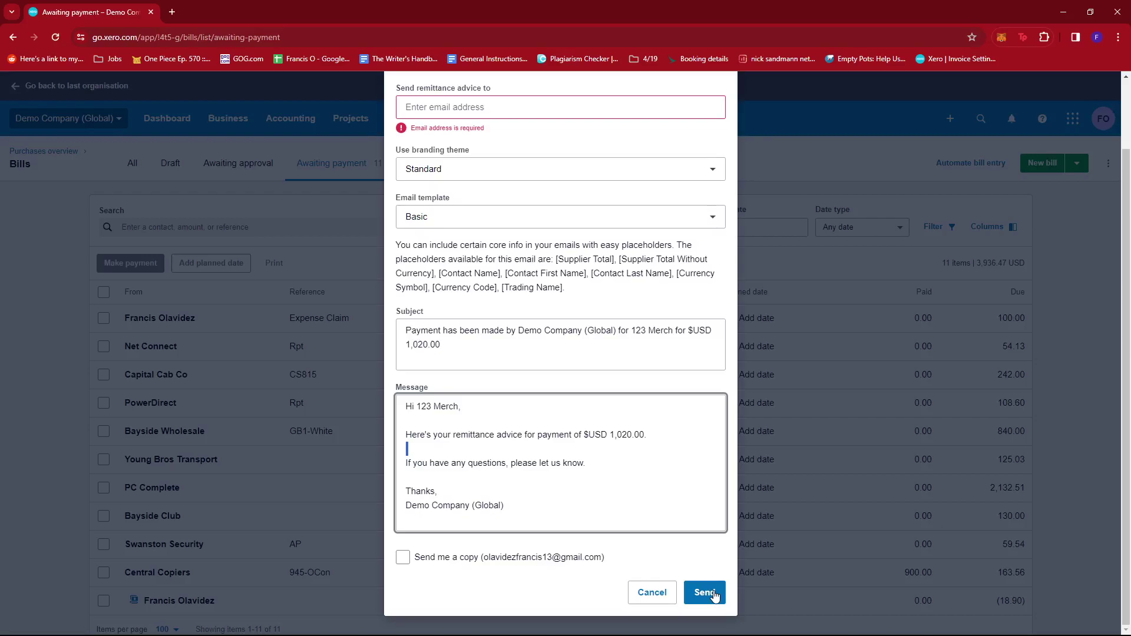
pyautogui.click(861, 139)
pyautogui.scroll(2, 819, 206)
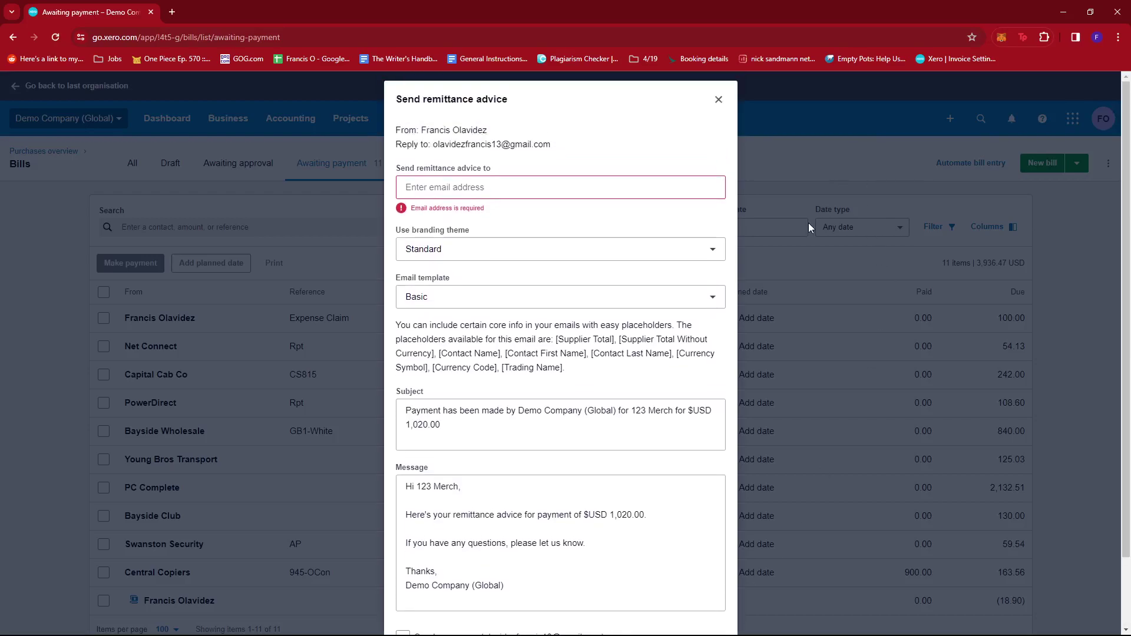